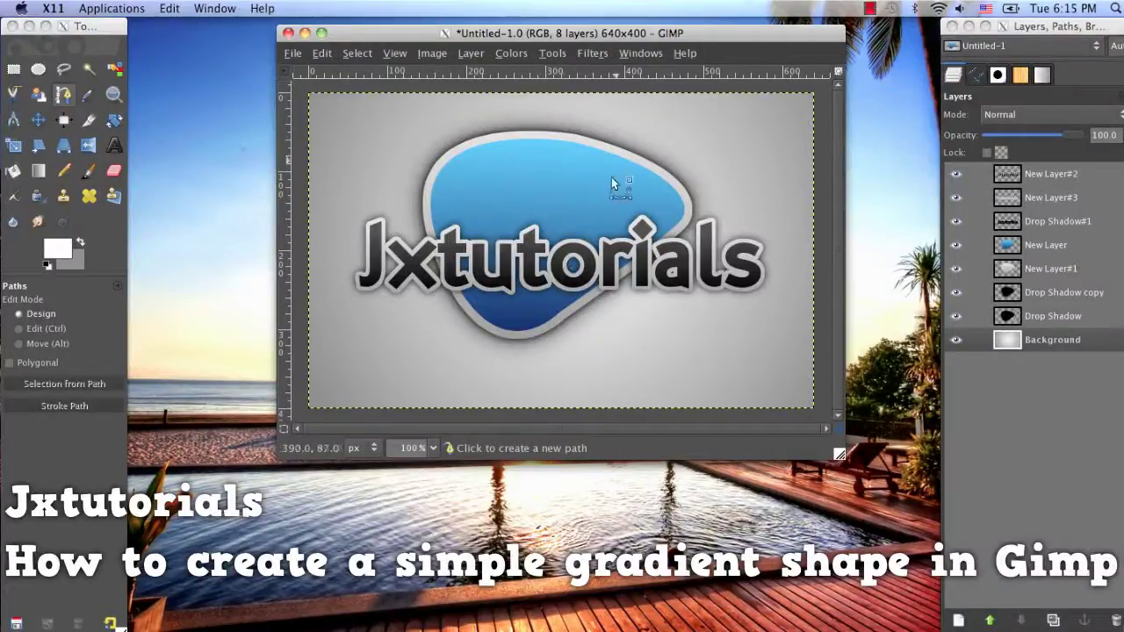
- Create a new image at the default 640×400 pixel size
click(298, 57)
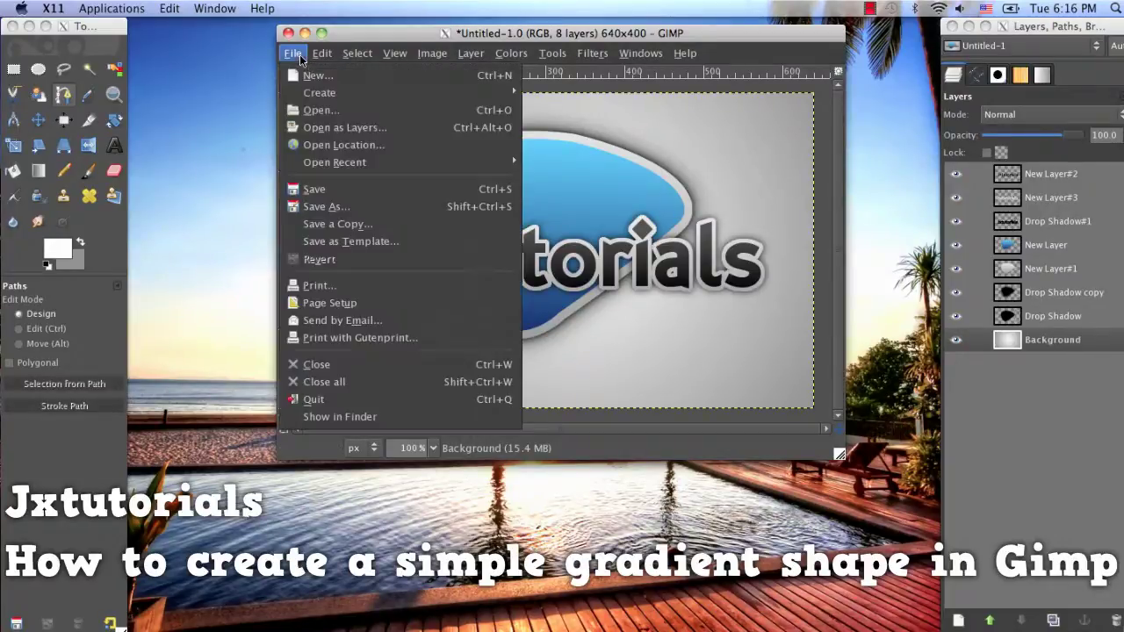
click(302, 73)
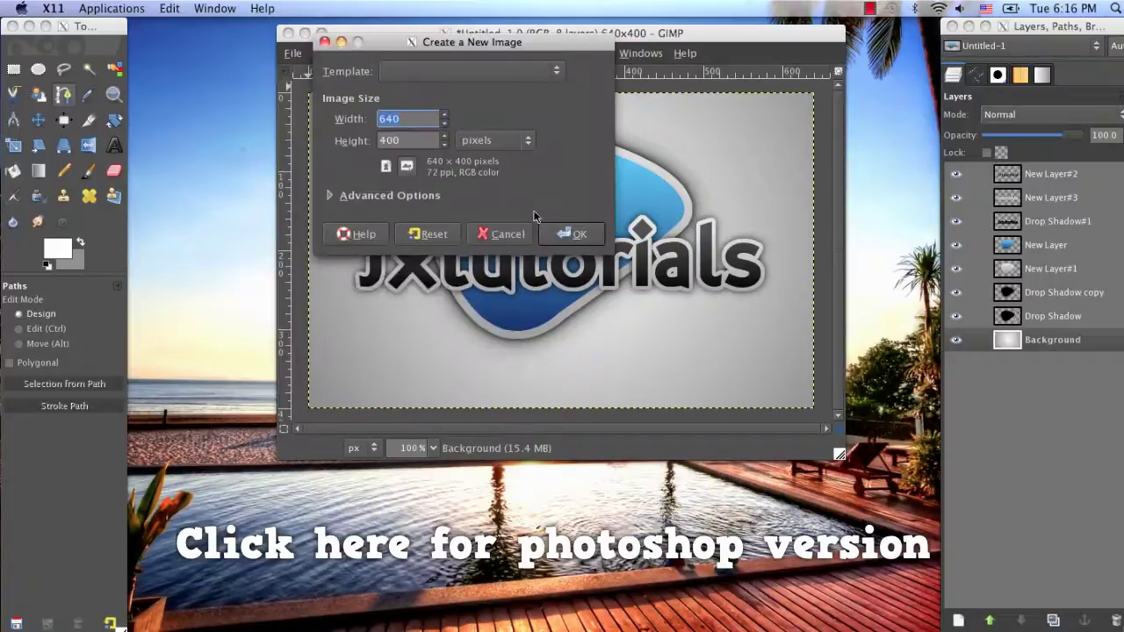
click(567, 232)
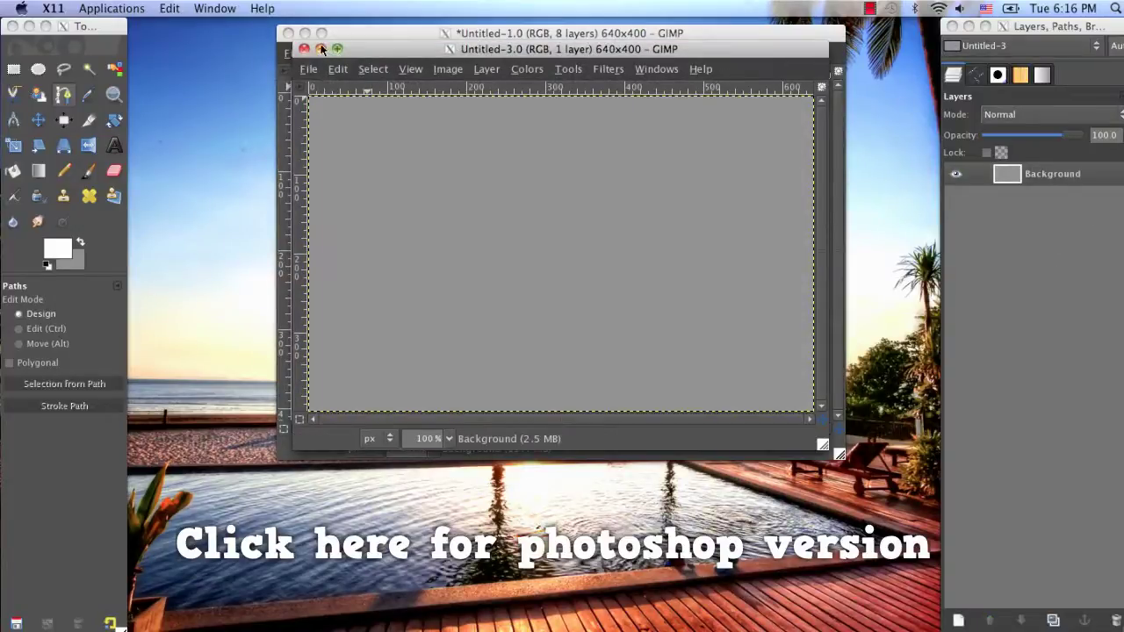
- Minimize the example image and fill the Background with a radial white-to-gray gradient from the canvas centre
click(305, 34)
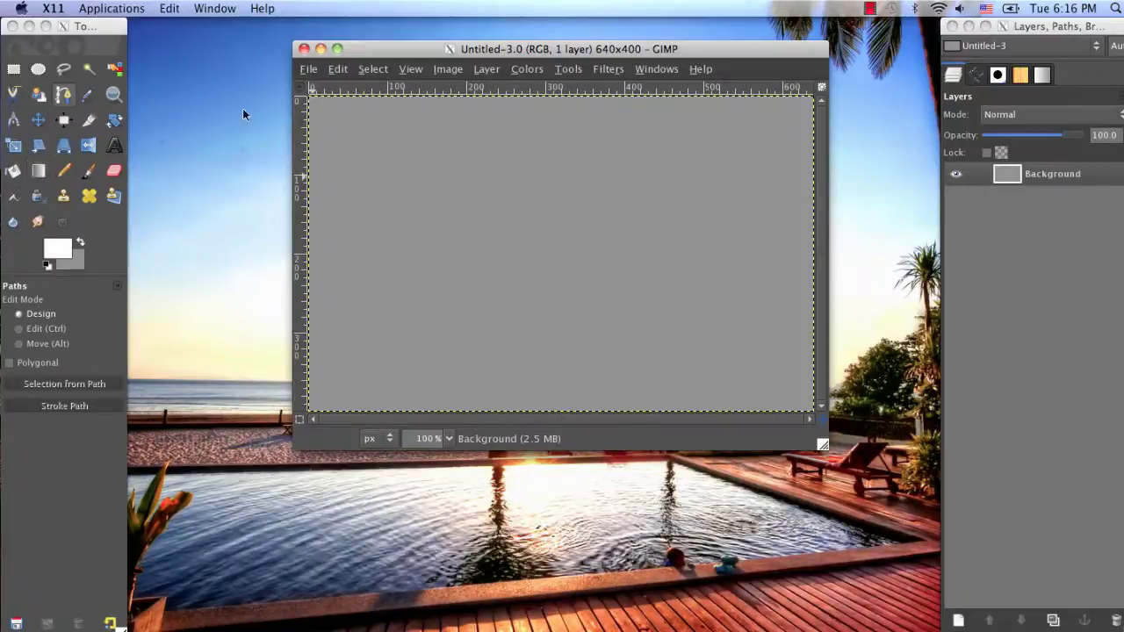
click(36, 177)
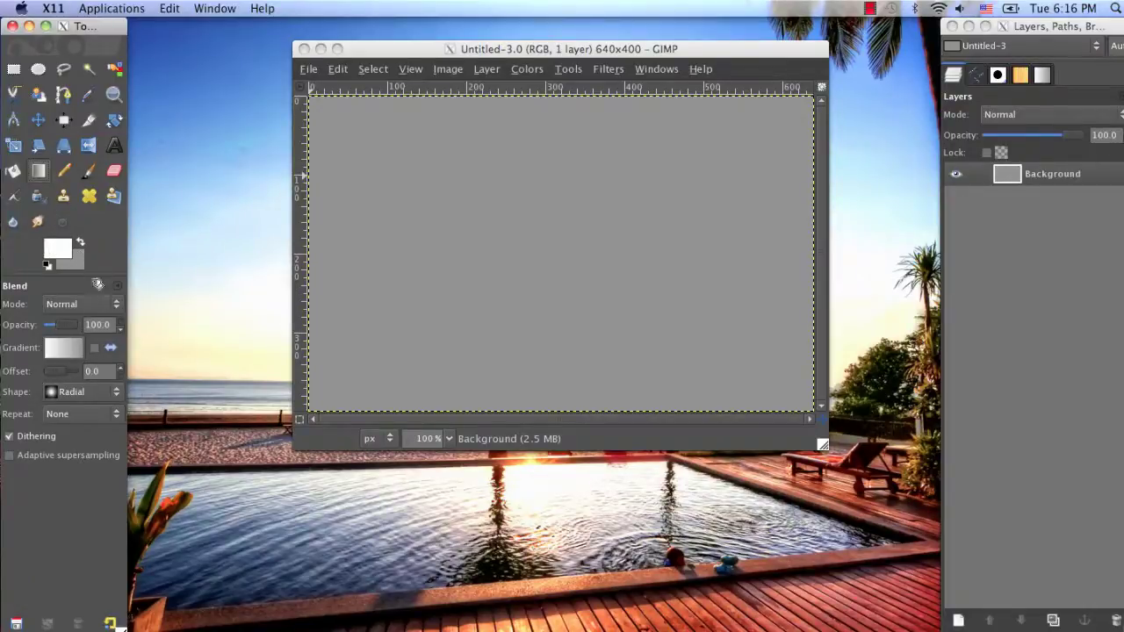
click(62, 342)
click(61, 341)
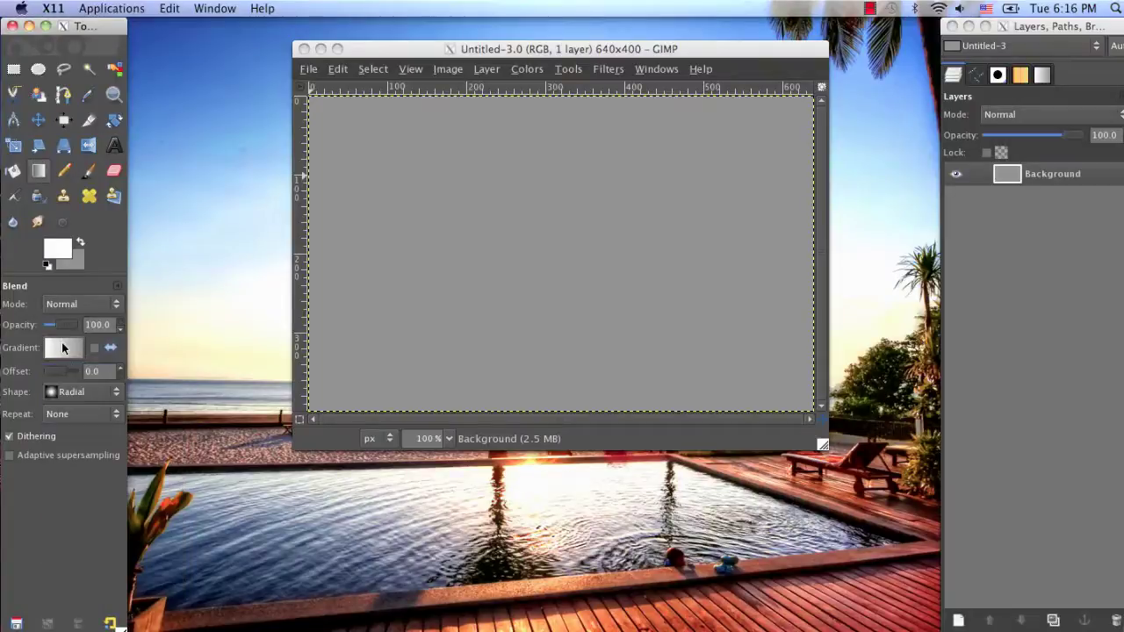
click(59, 392)
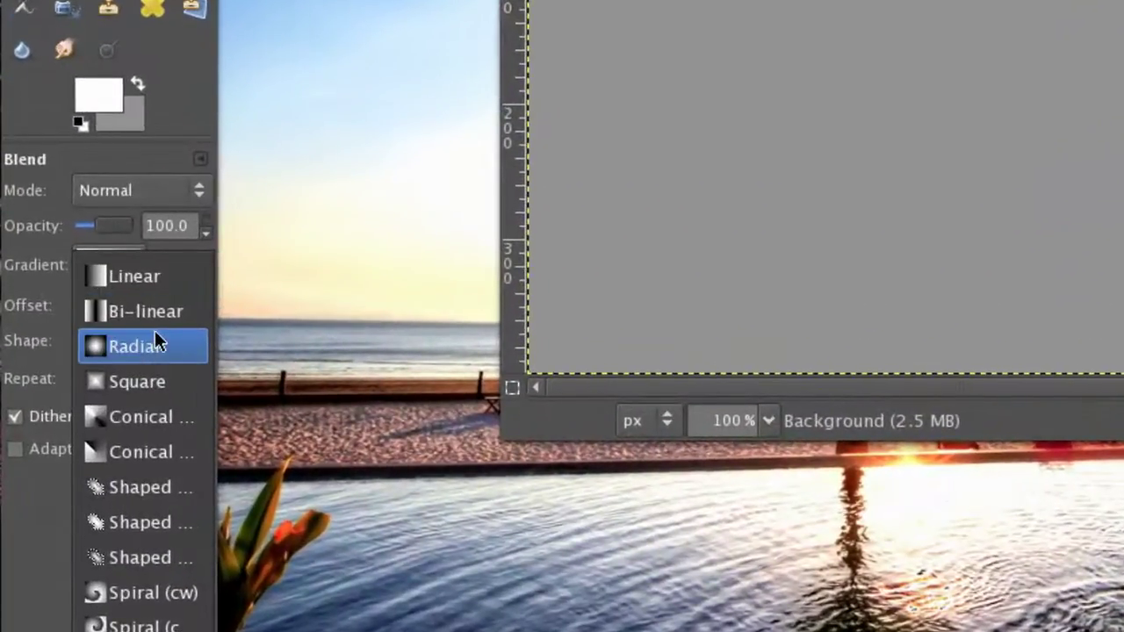
click(121, 369)
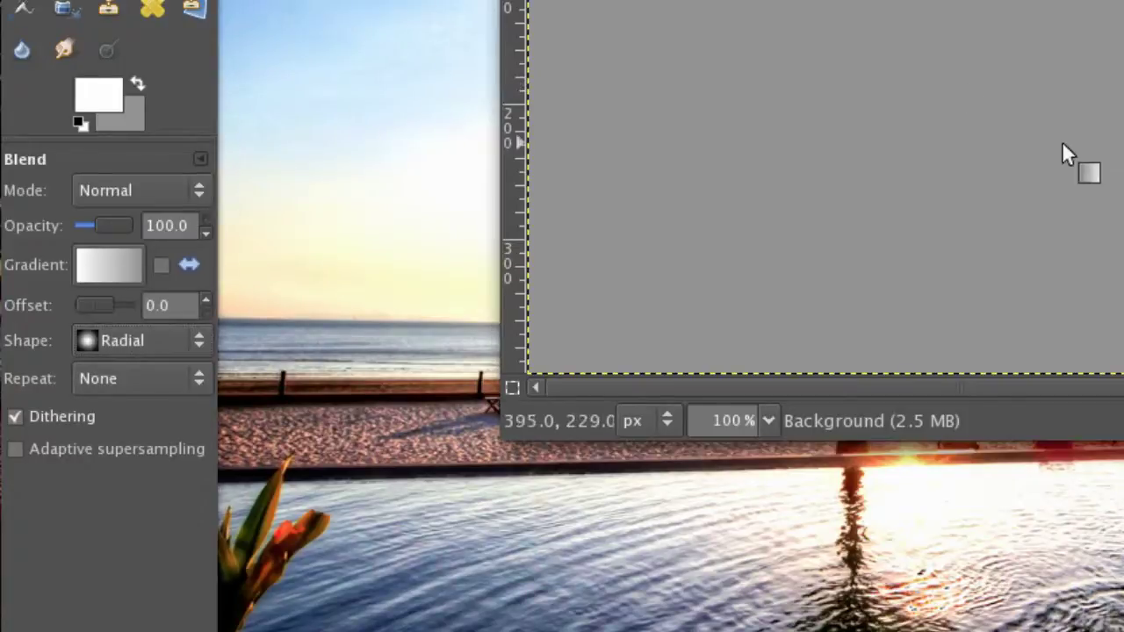
drag(954, 80, 1123, 269)
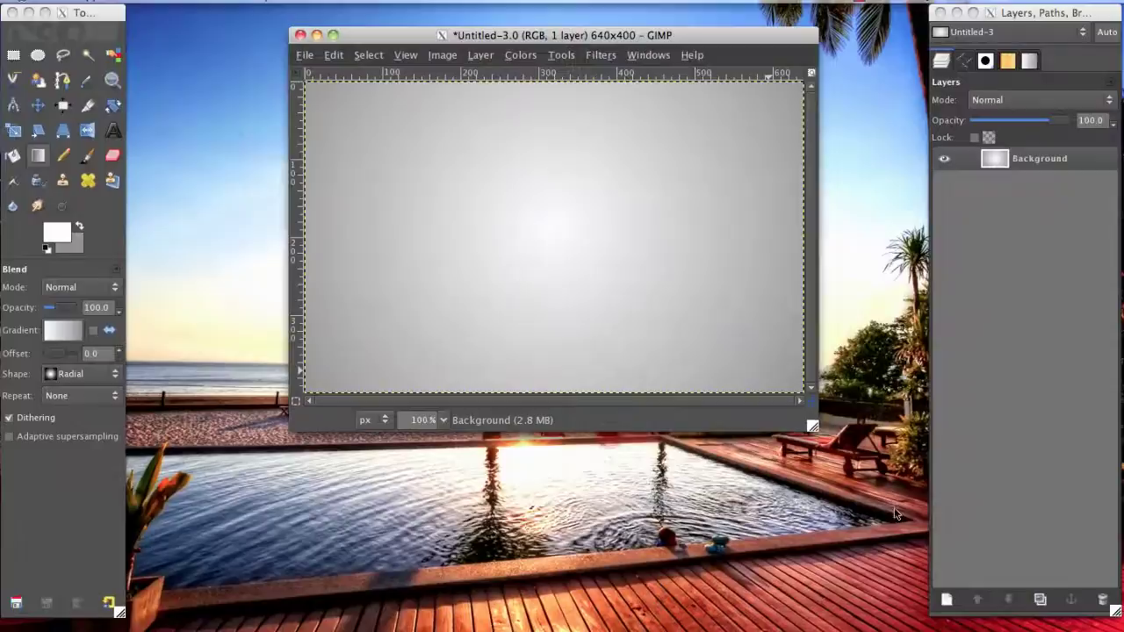
- Add a new transparent layer above the Background
click(949, 602)
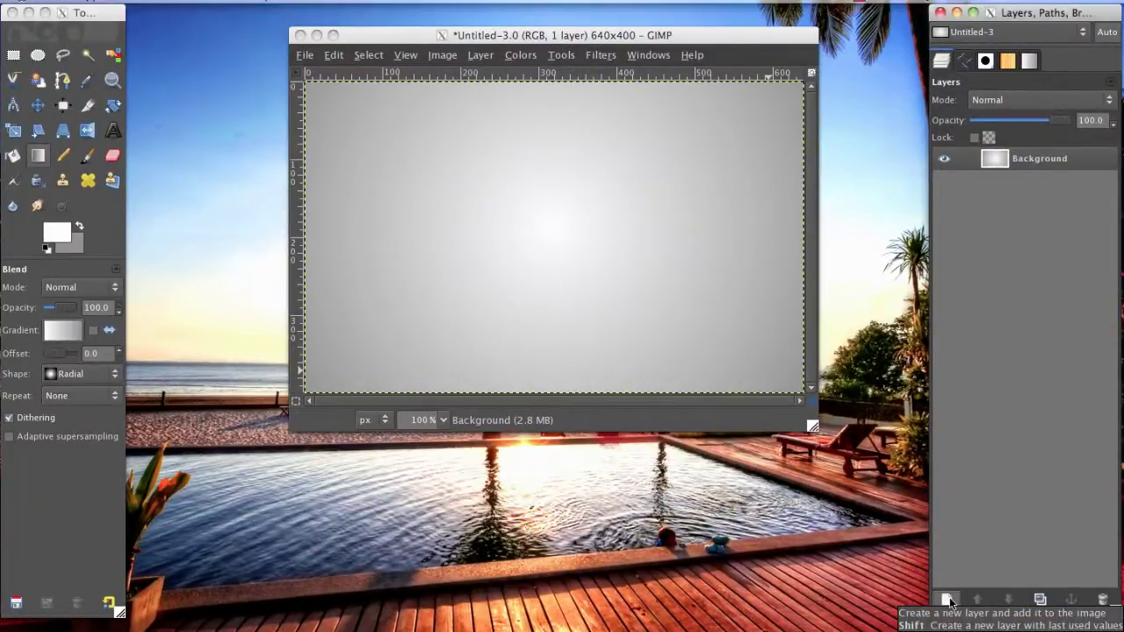
click(950, 601)
key(Return)
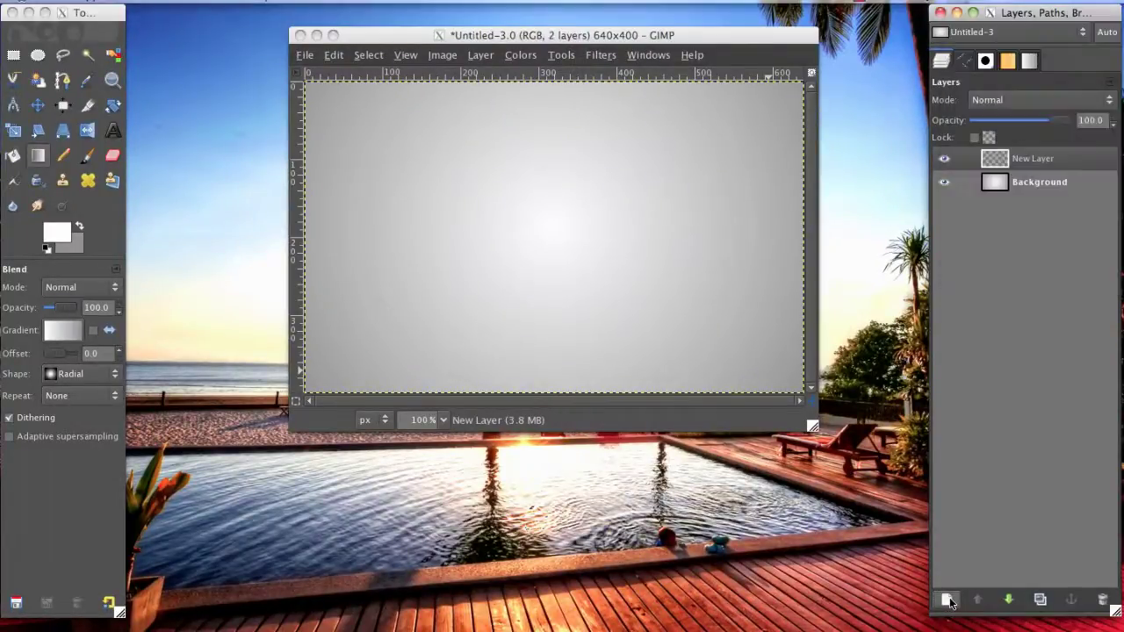
click(583, 278)
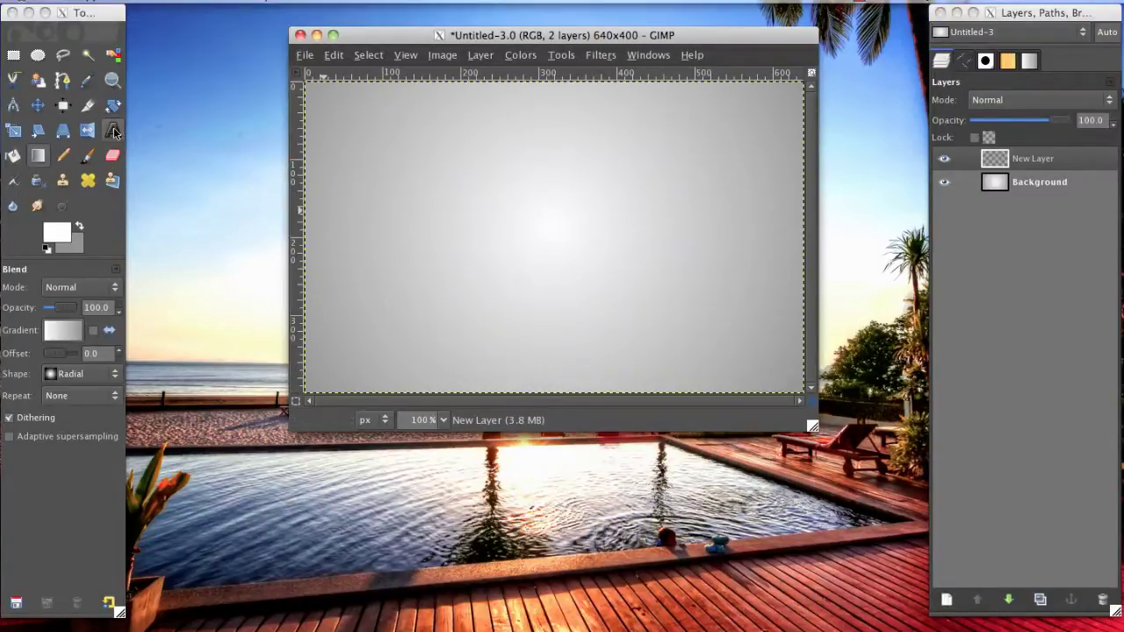
- With the Paths tool, draw a three-anchor curve across the upper-left of the canvas
click(62, 81)
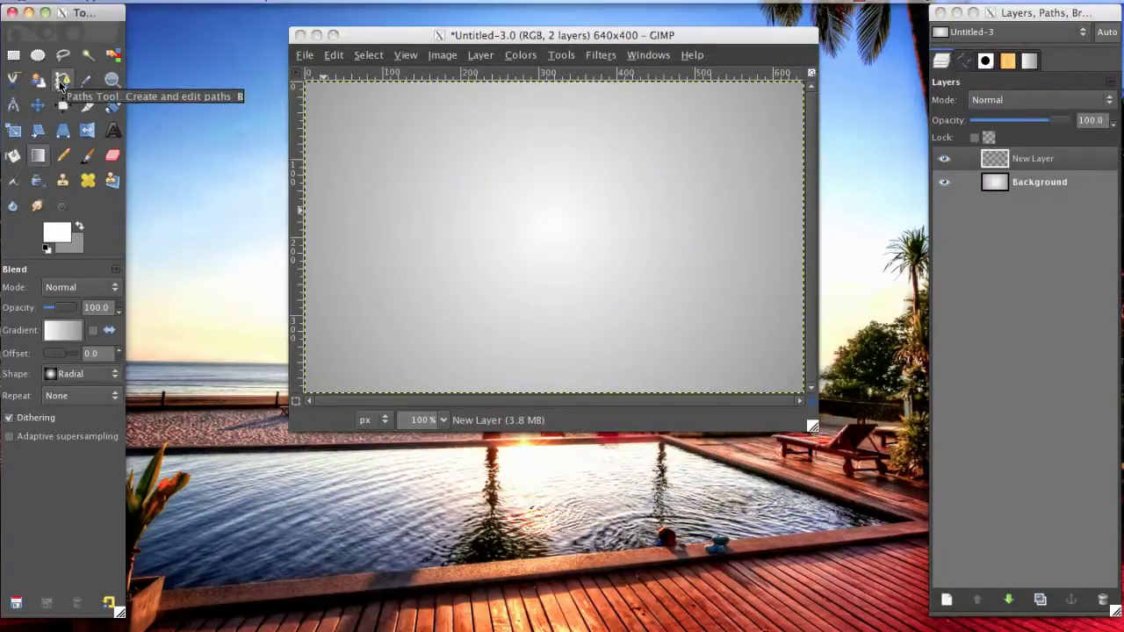
click(61, 82)
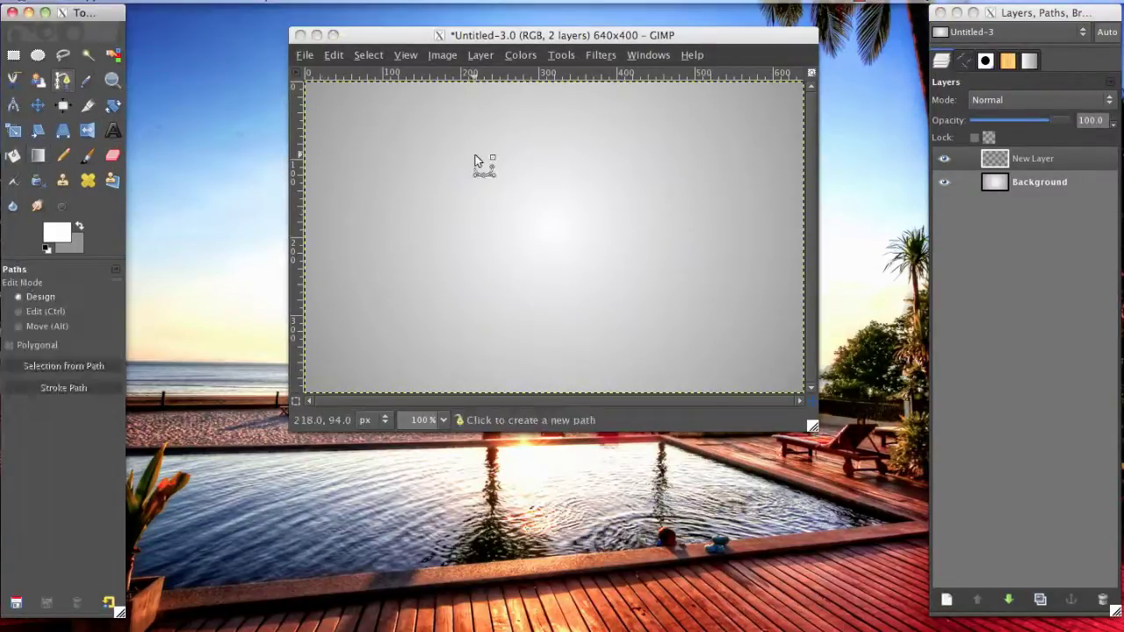
click(544, 149)
click(543, 142)
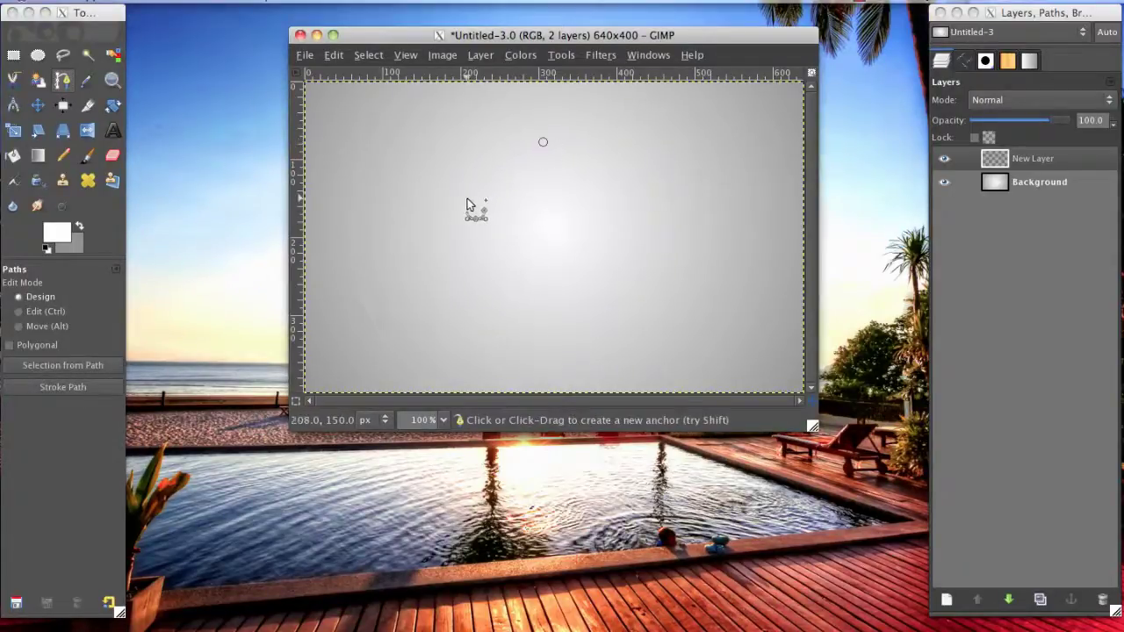
drag(425, 224, 569, 350)
click(638, 271)
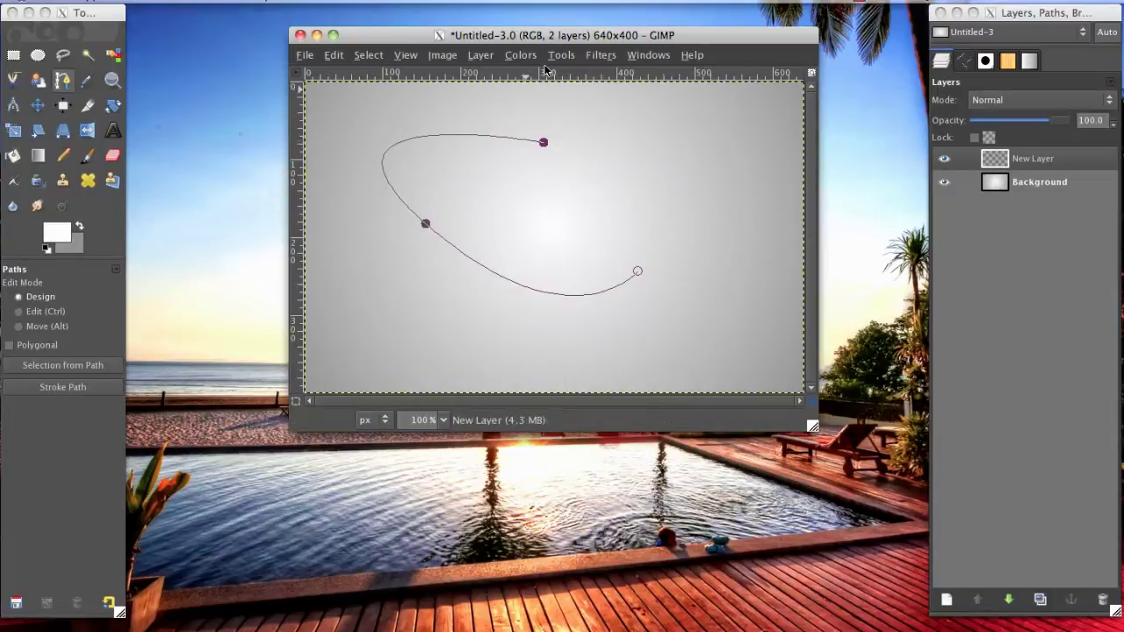
key(ctrl)
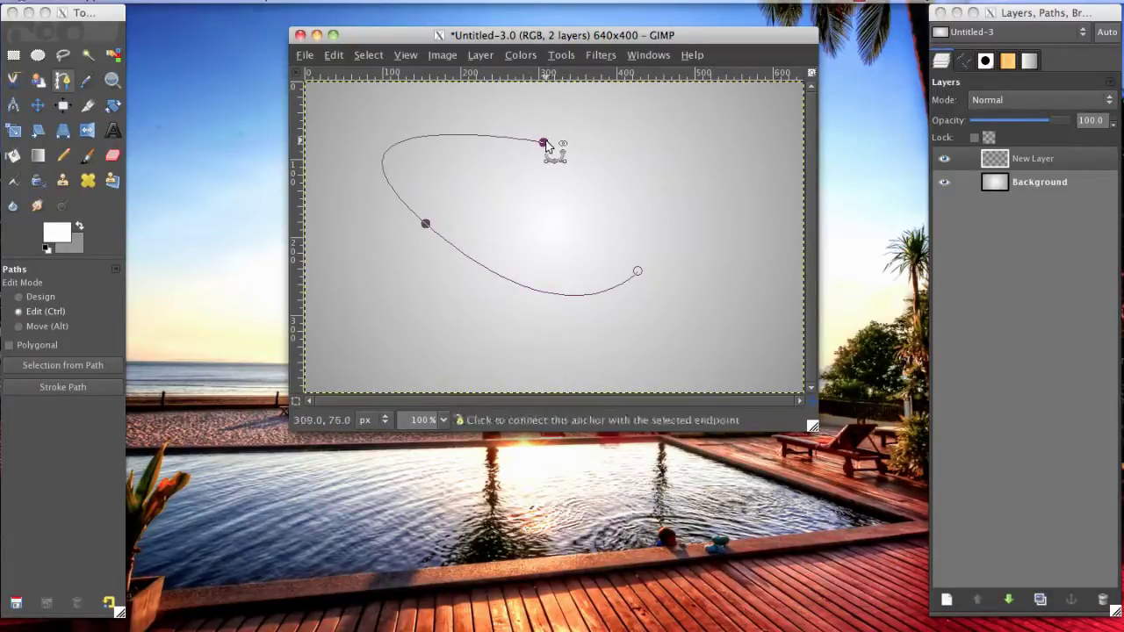
- Close the path at its first anchor, then insert a right-side anchor and pull it outward into a rounded curve
ctrl+click(544, 143)
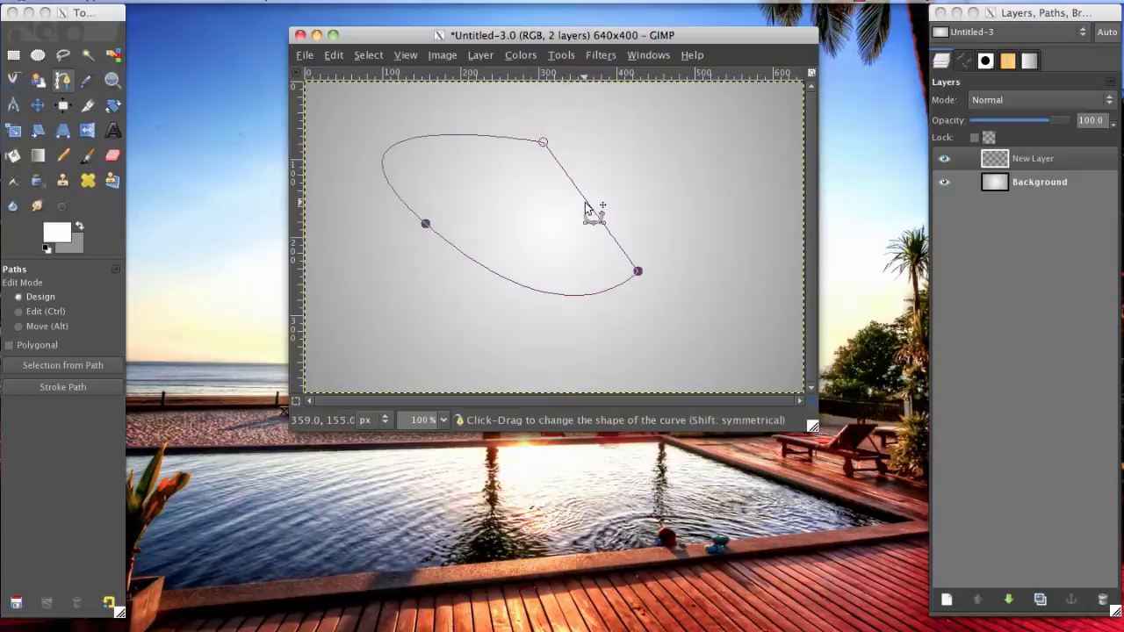
key(ctrl)
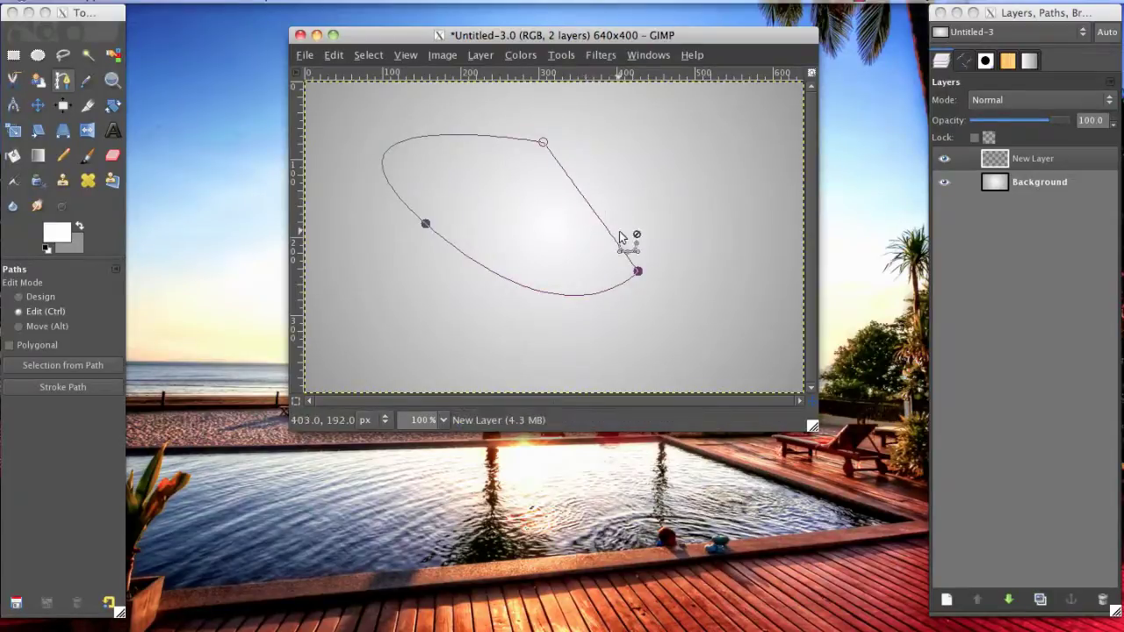
click(639, 272)
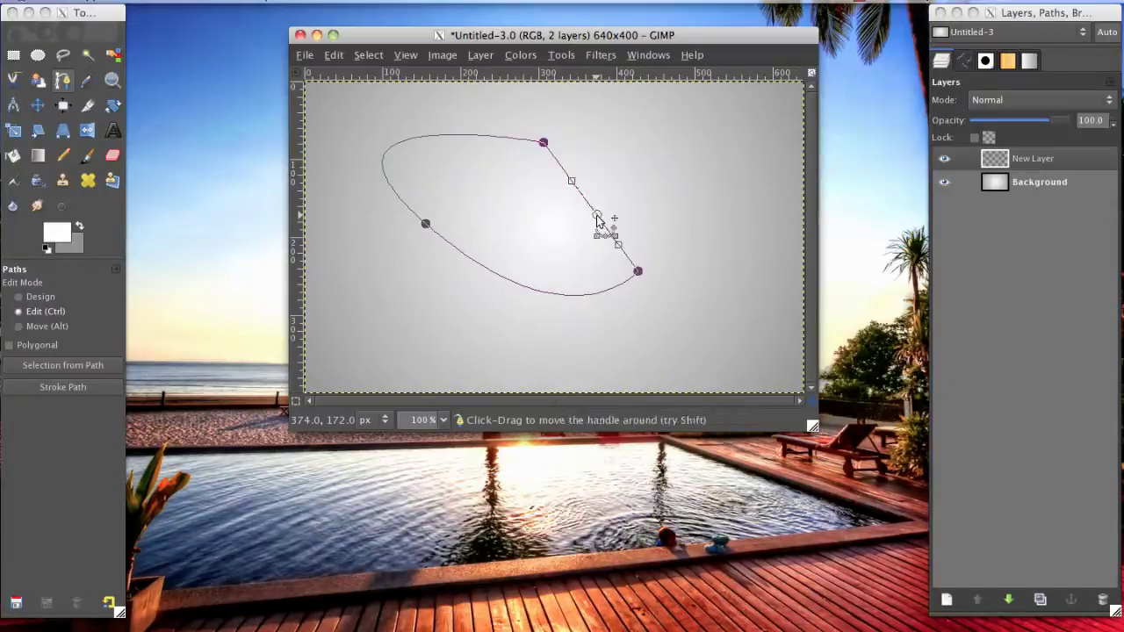
drag(595, 216, 651, 161)
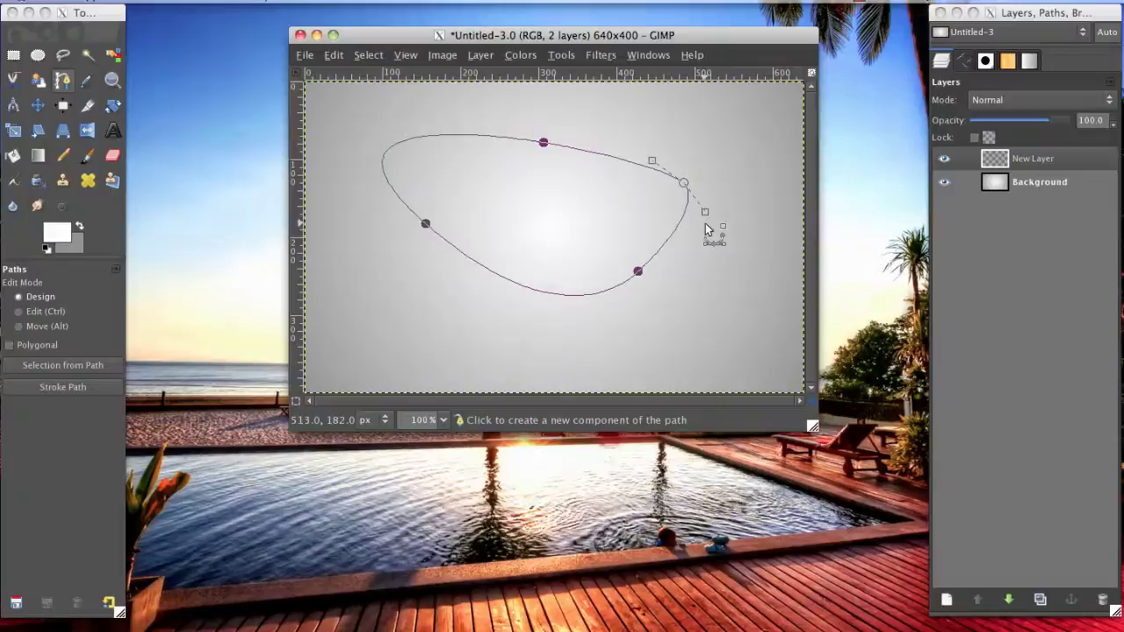
mouse_move(707, 217)
mouse_down()
mouse_move(708, 242)
mouse_move(711, 213)
mouse_up()
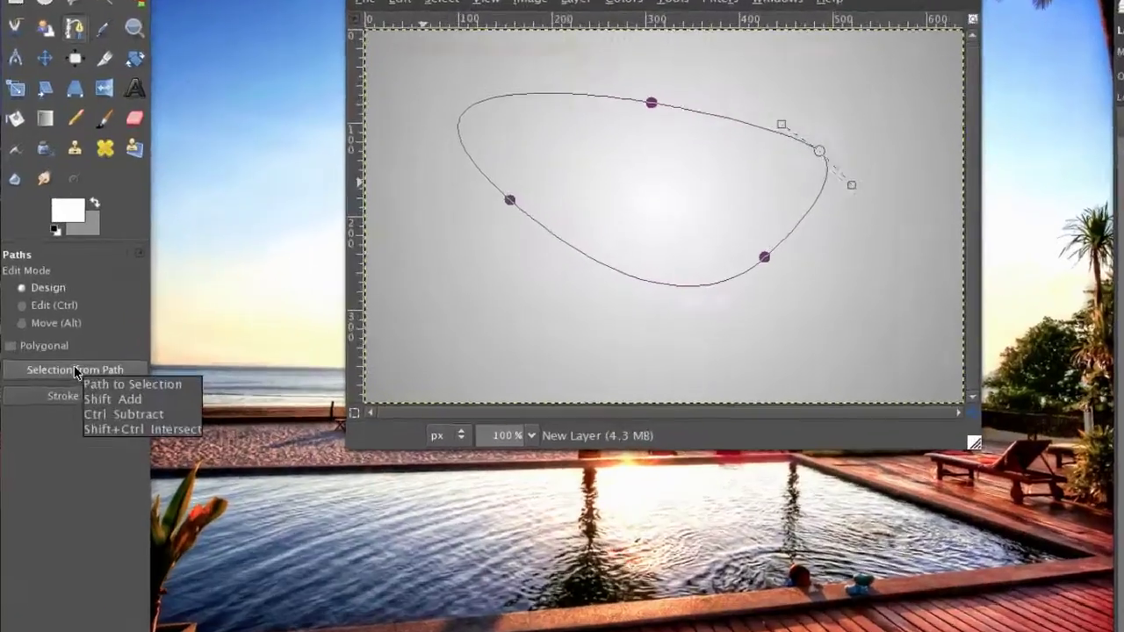
- Convert the path to a selection and switch the Blend tool to a linear shape
click(64, 367)
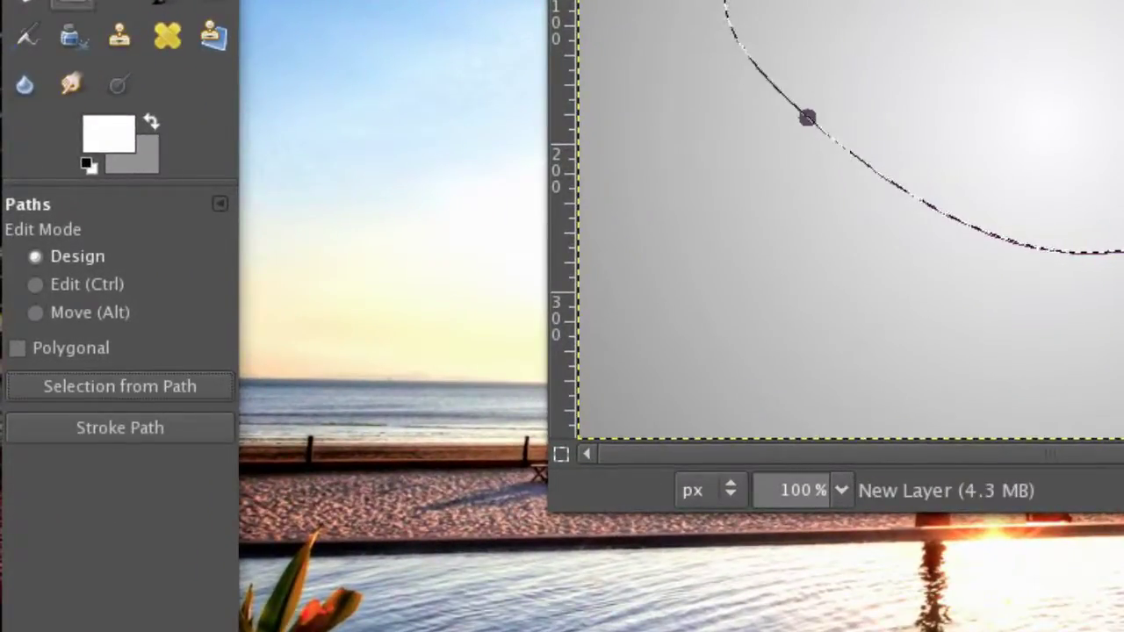
key(l)
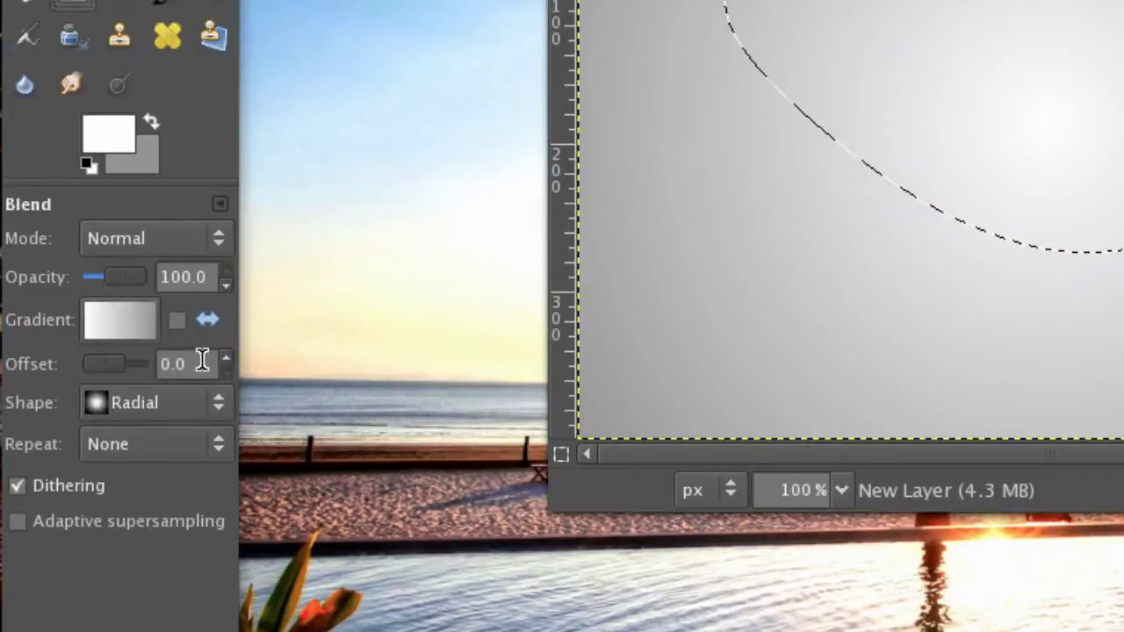
click(144, 400)
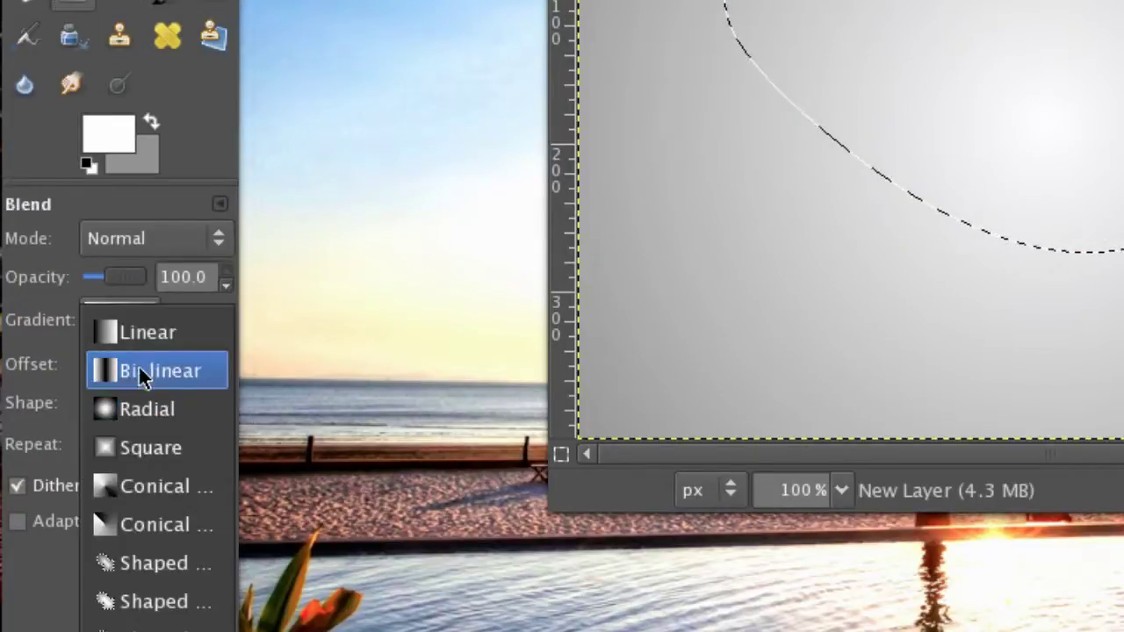
click(147, 332)
- Set light blue foreground and dark navy background, then fill the selection with a top-to-bottom gradient
click(108, 134)
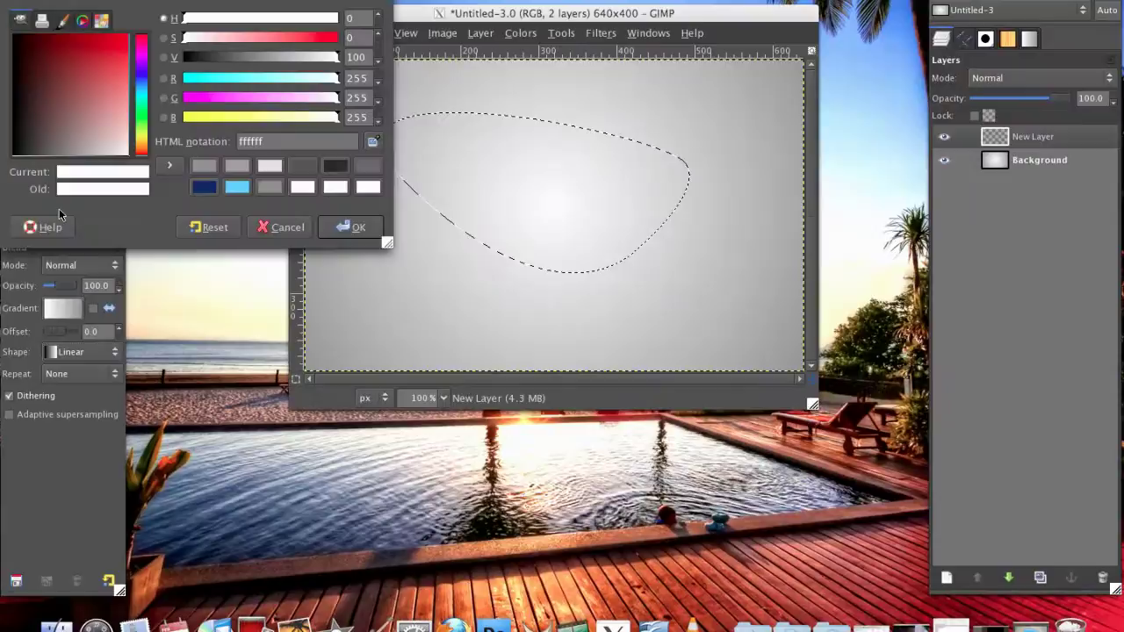
drag(152, 79, 281, 167)
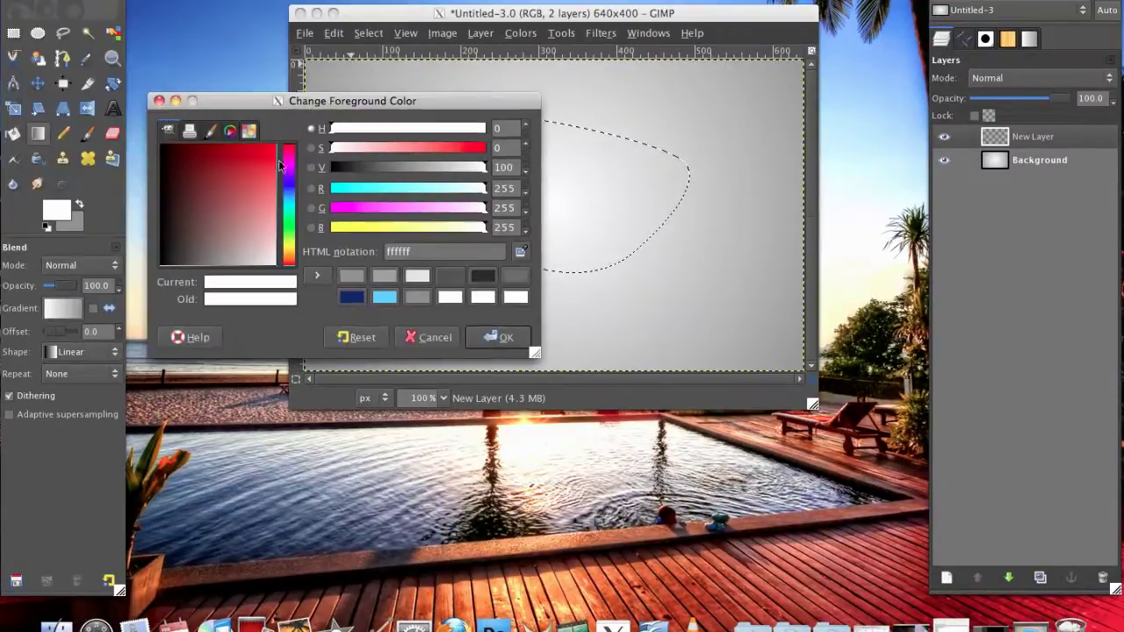
click(384, 299)
click(498, 338)
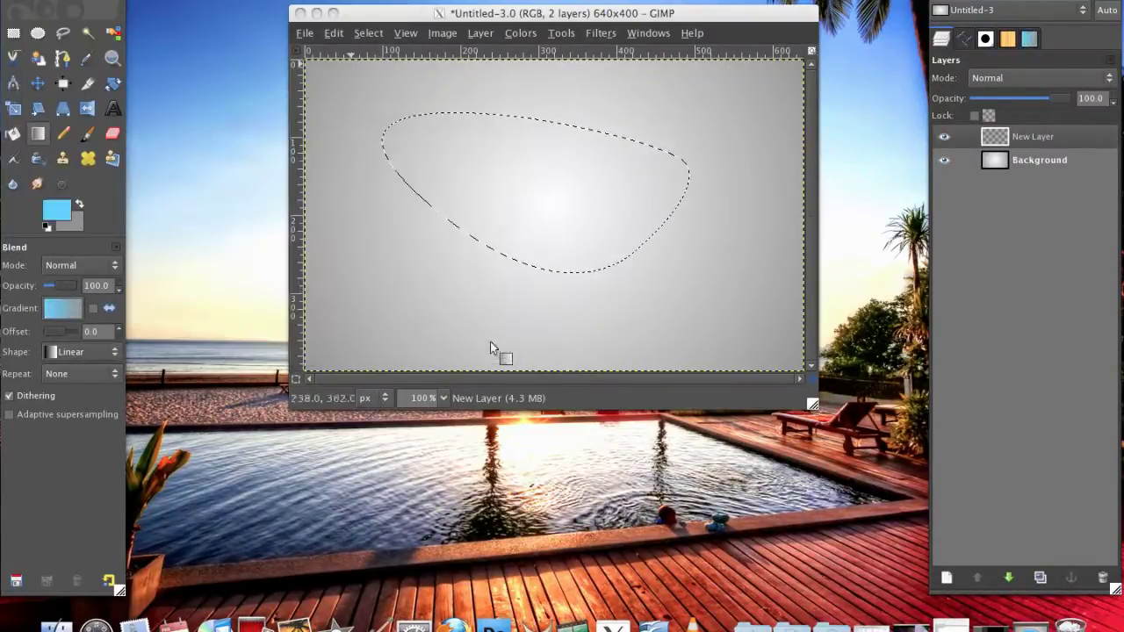
click(83, 226)
click(236, 186)
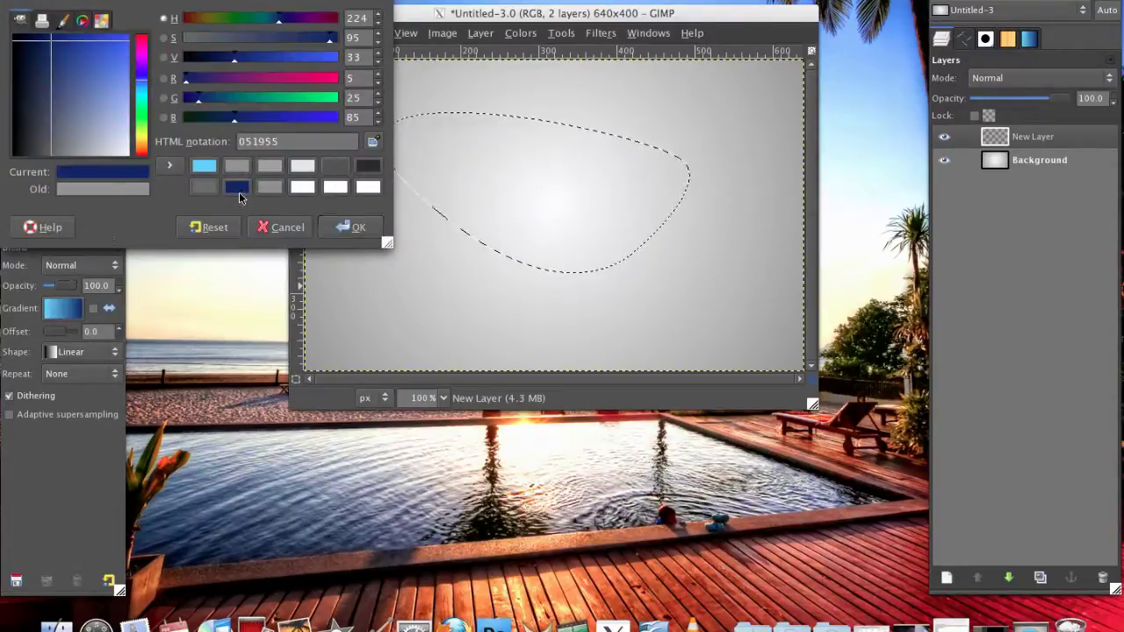
click(349, 226)
click(540, 112)
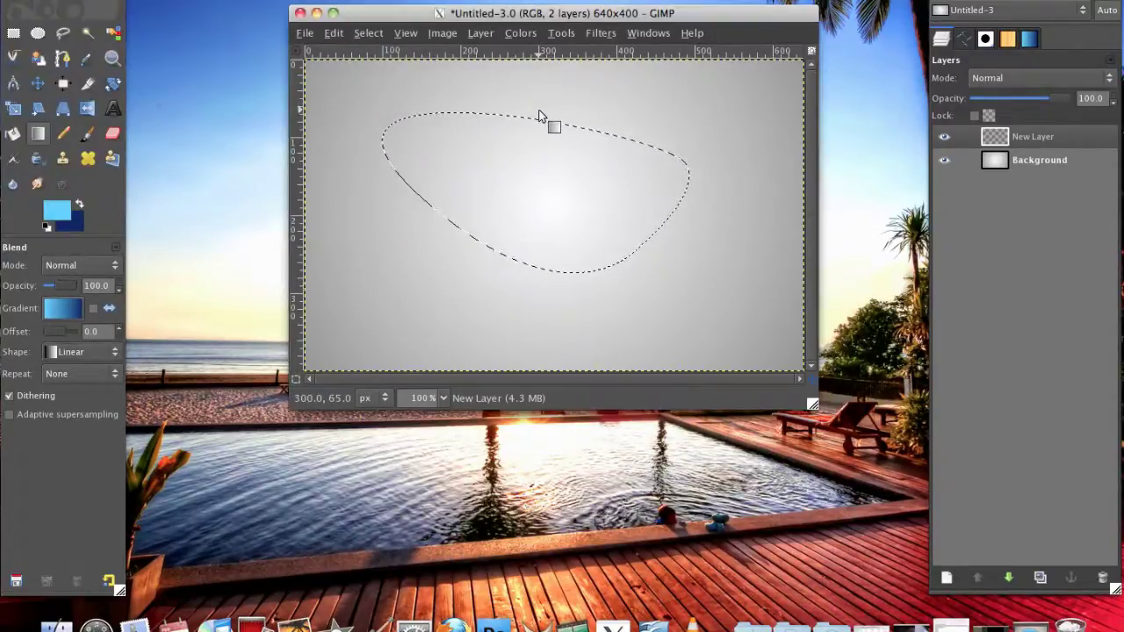
drag(544, 116, 545, 279)
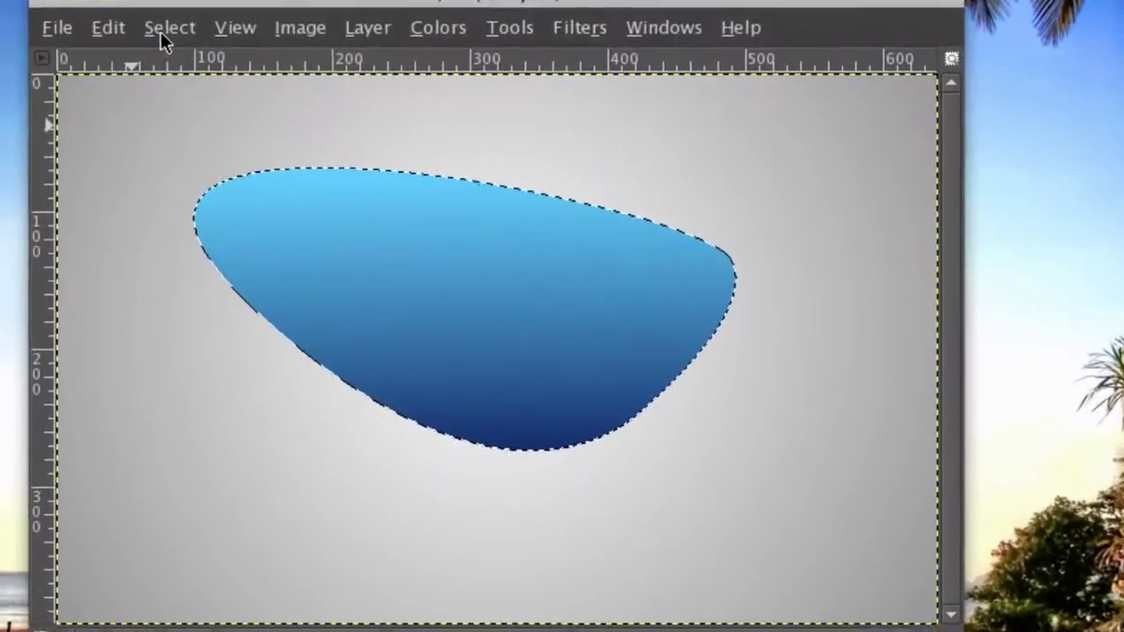
- Grow the selection by 5 px twice and move New Layer#1 beneath the blue shape's layer
click(368, 32)
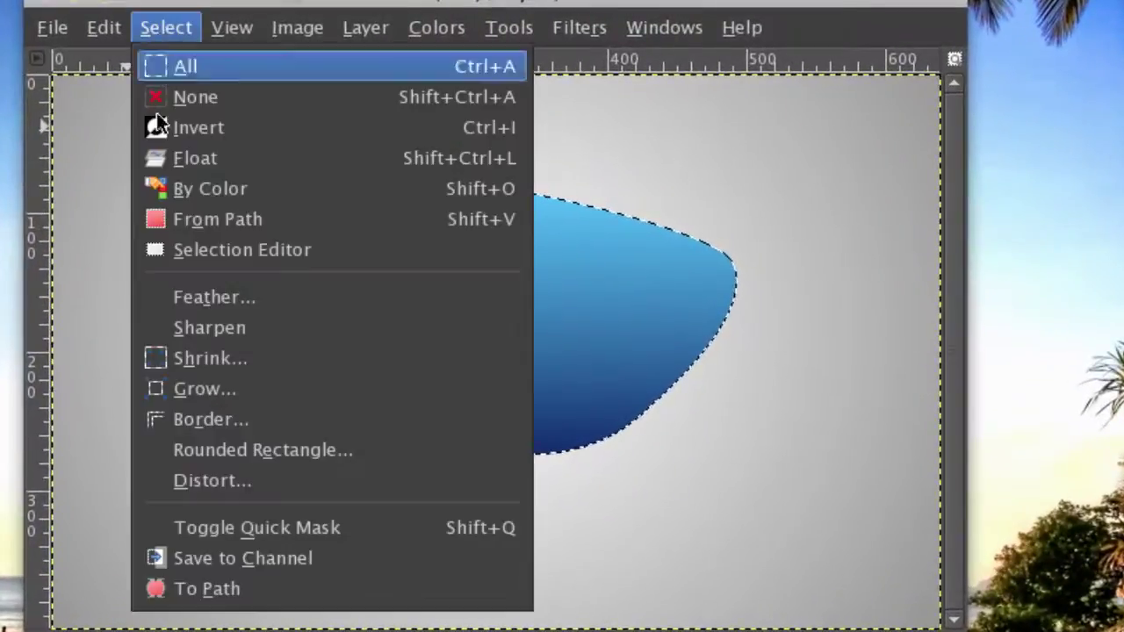
click(205, 390)
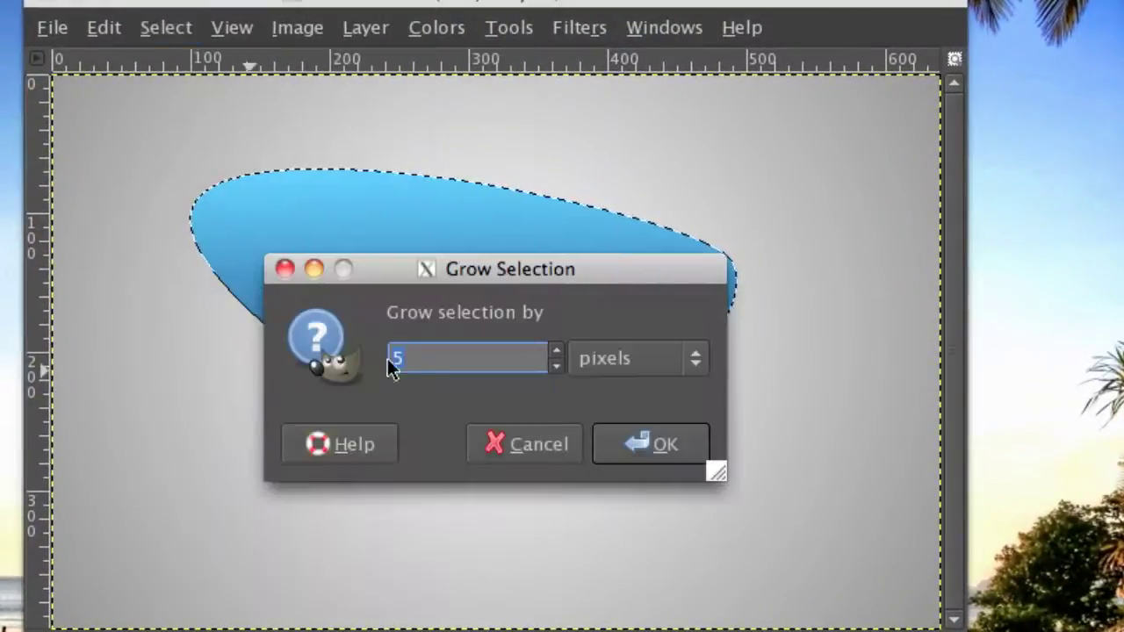
click(626, 446)
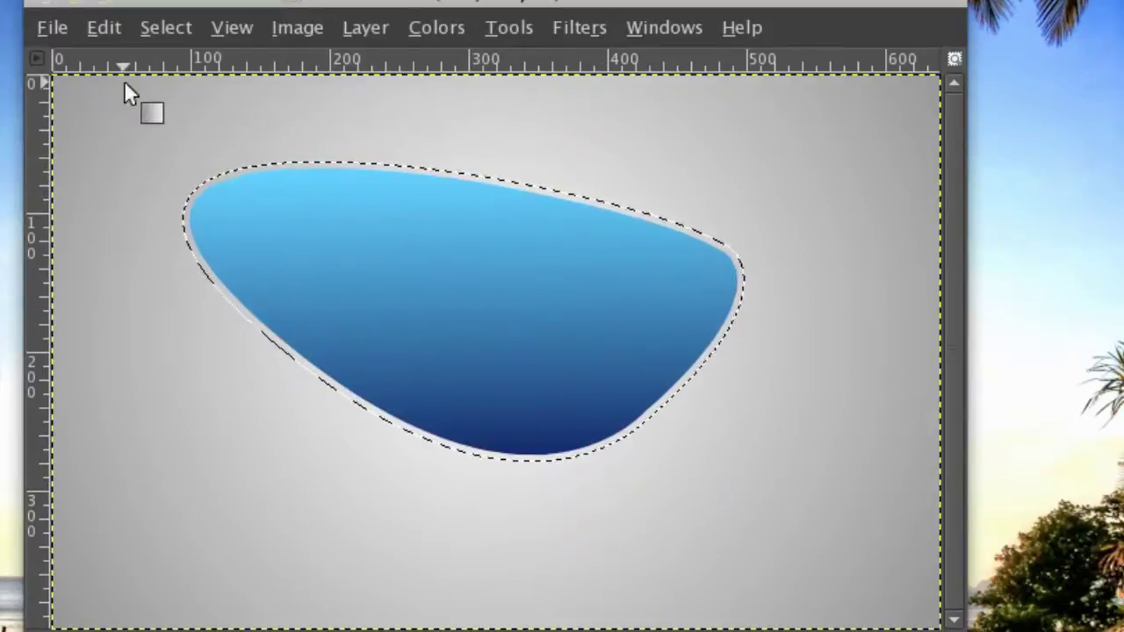
click(165, 27)
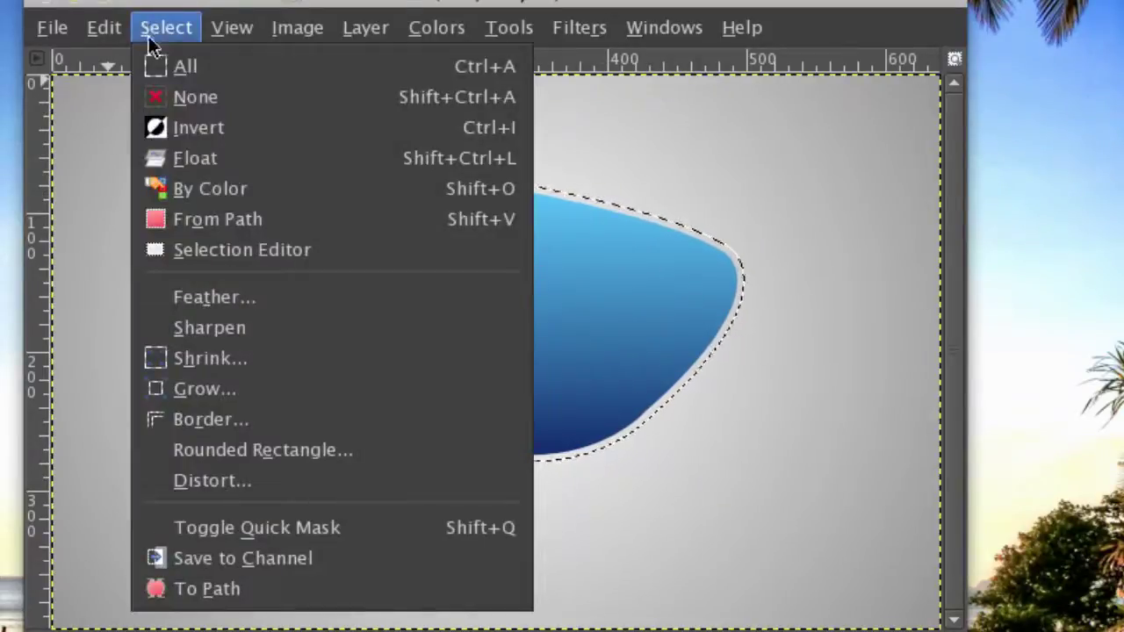
click(198, 387)
click(635, 441)
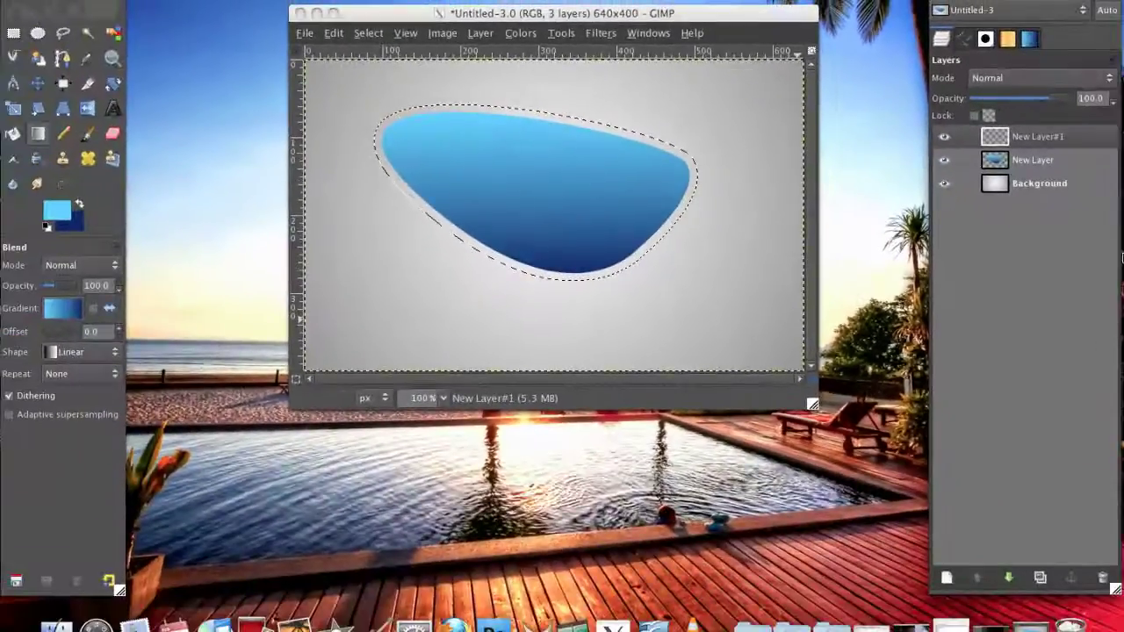
drag(1085, 138, 1070, 176)
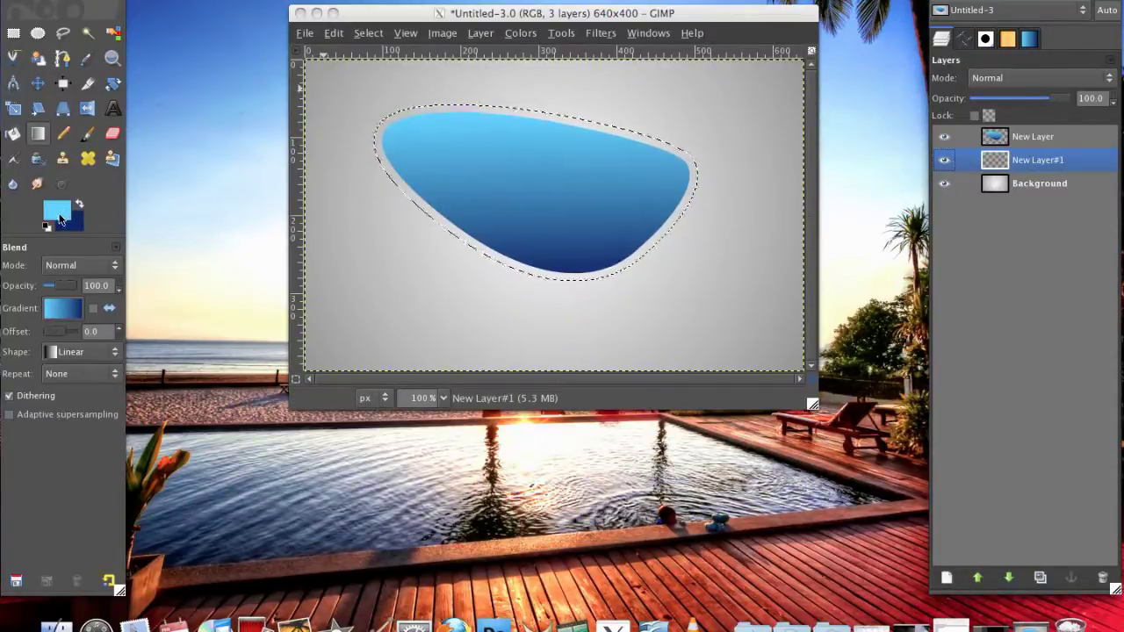
- Set the foreground to light grey e1e1e1 and the background to a recent grey
click(59, 216)
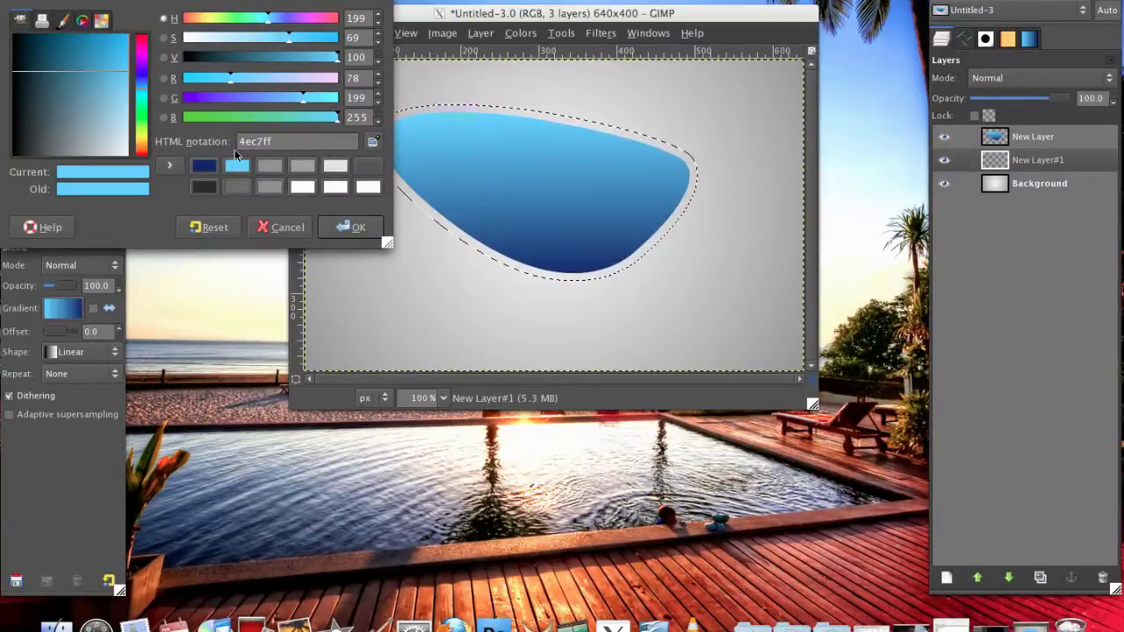
click(339, 172)
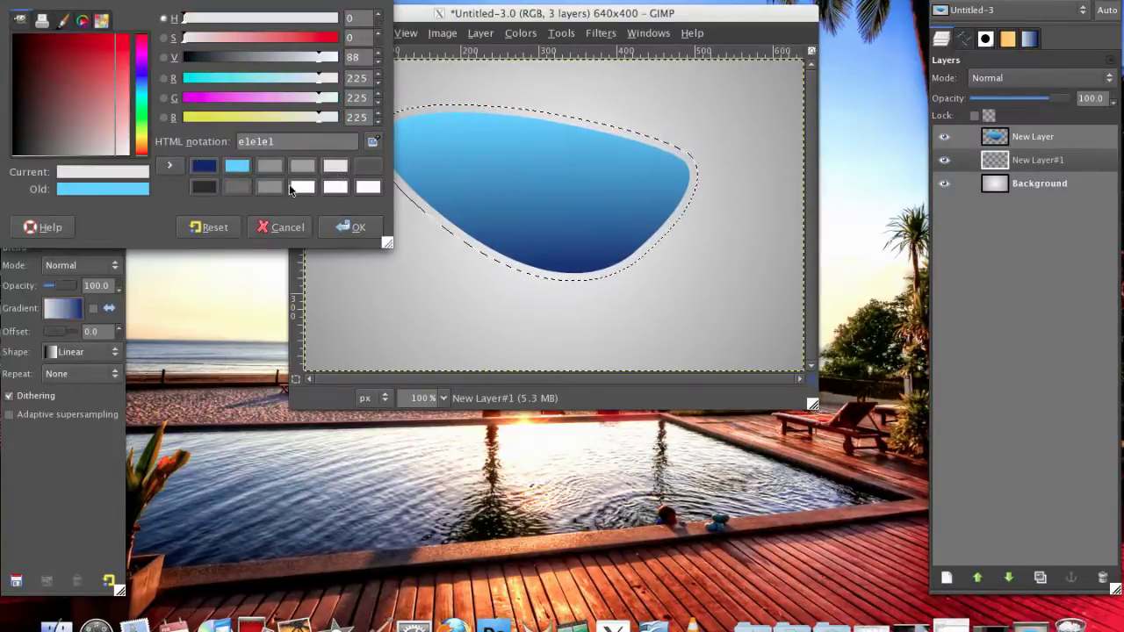
click(323, 231)
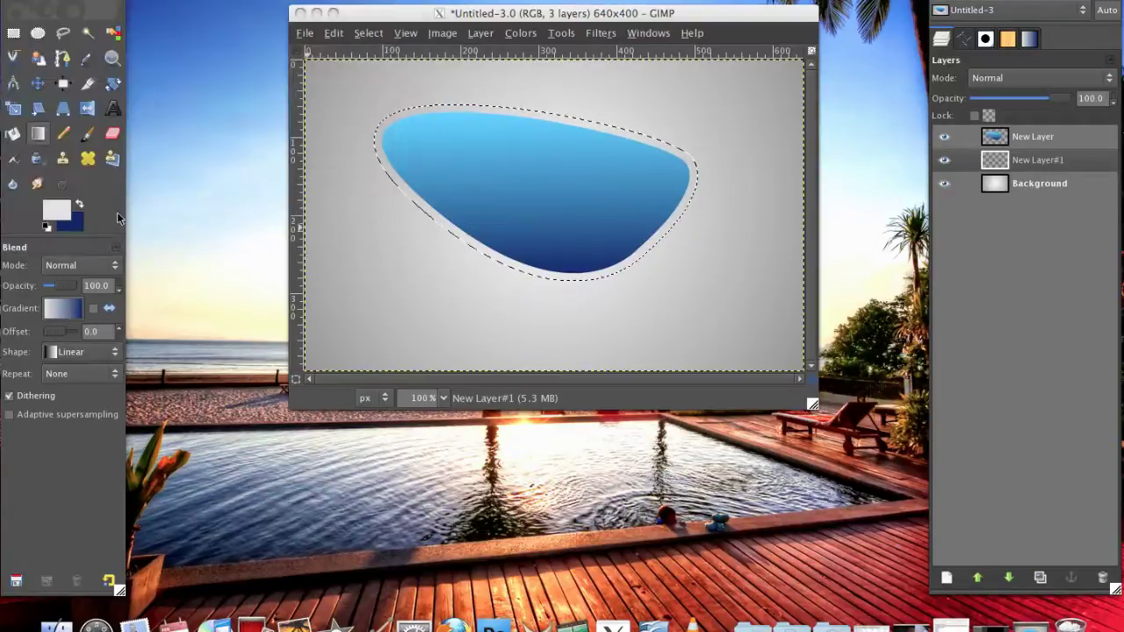
click(82, 226)
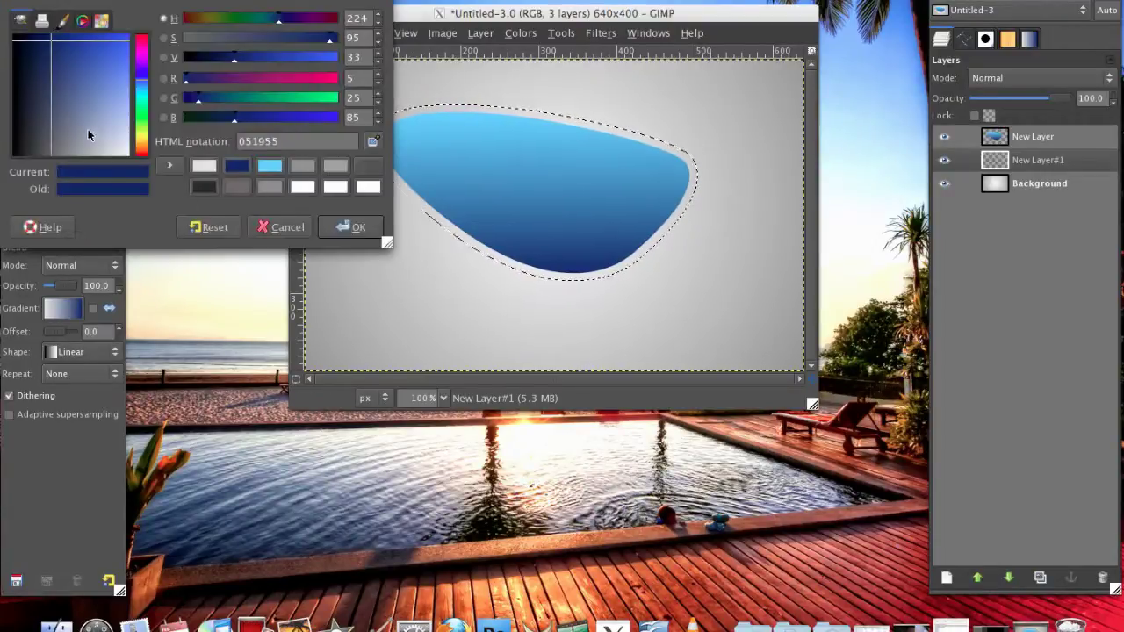
click(270, 186)
click(350, 227)
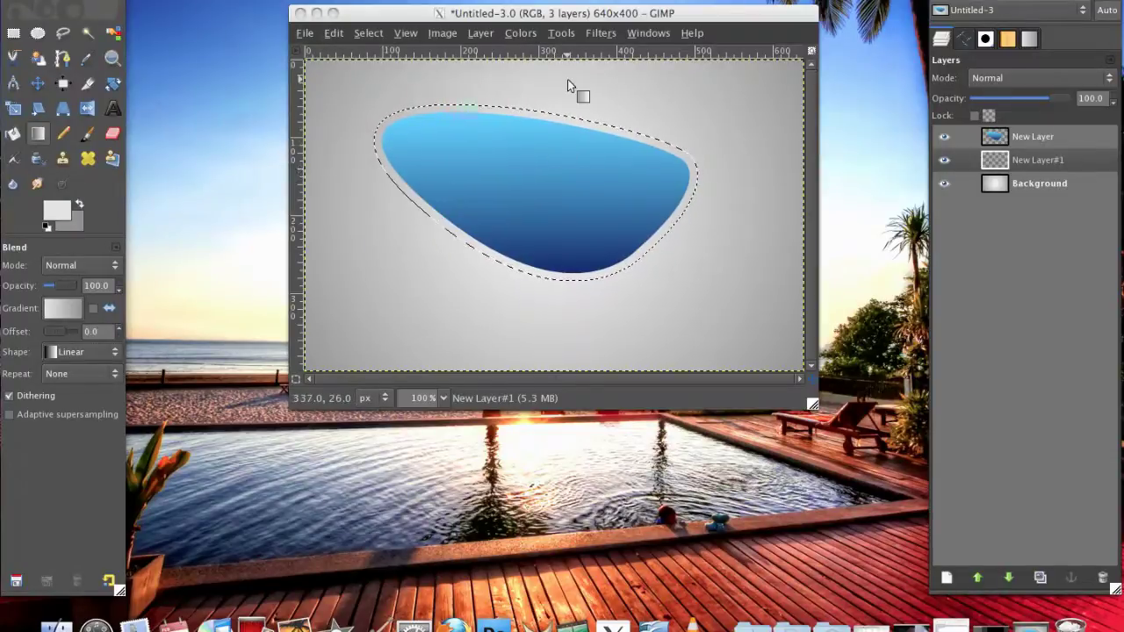
- Fill the grown selection on New Layer#1 with a top-to-bottom grey gradient, then select none
click(545, 119)
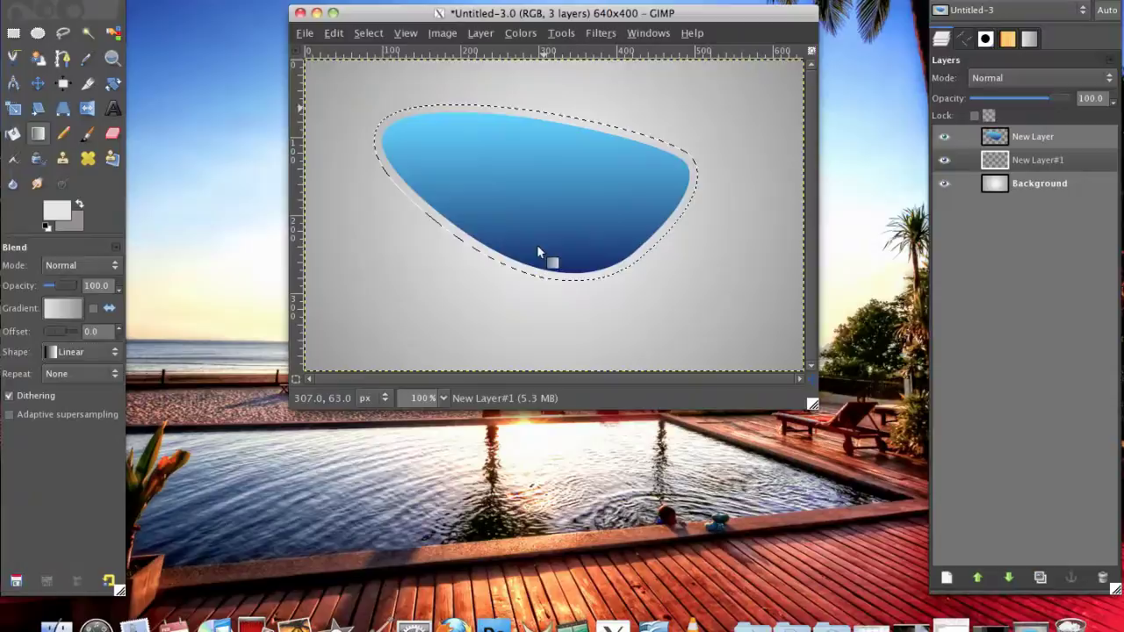
drag(558, 112, 556, 296)
click(363, 33)
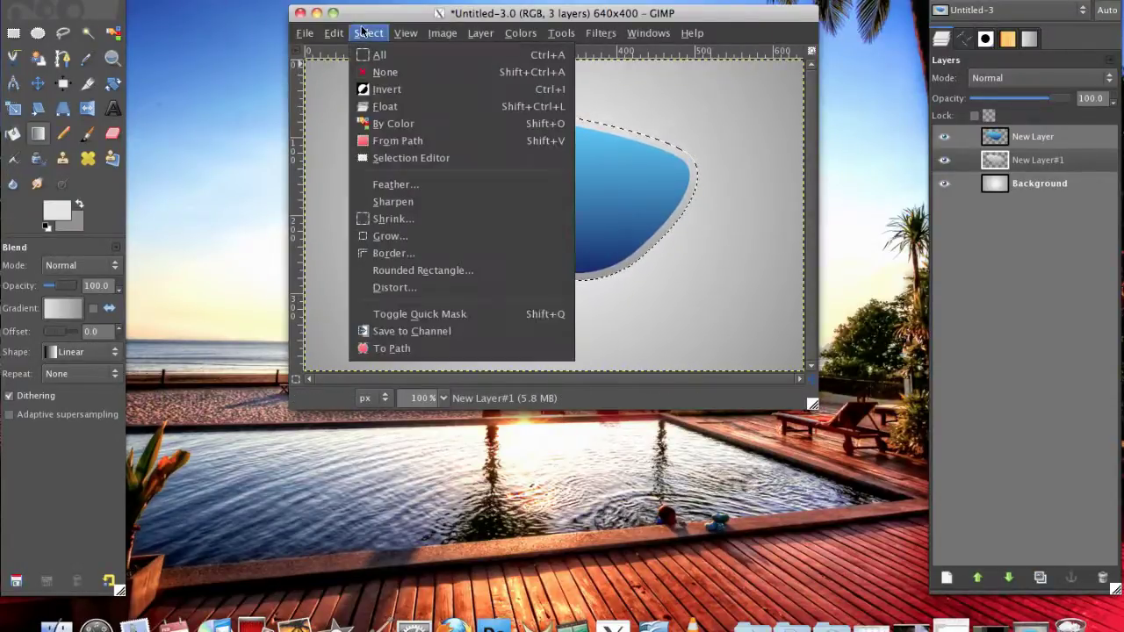
click(379, 72)
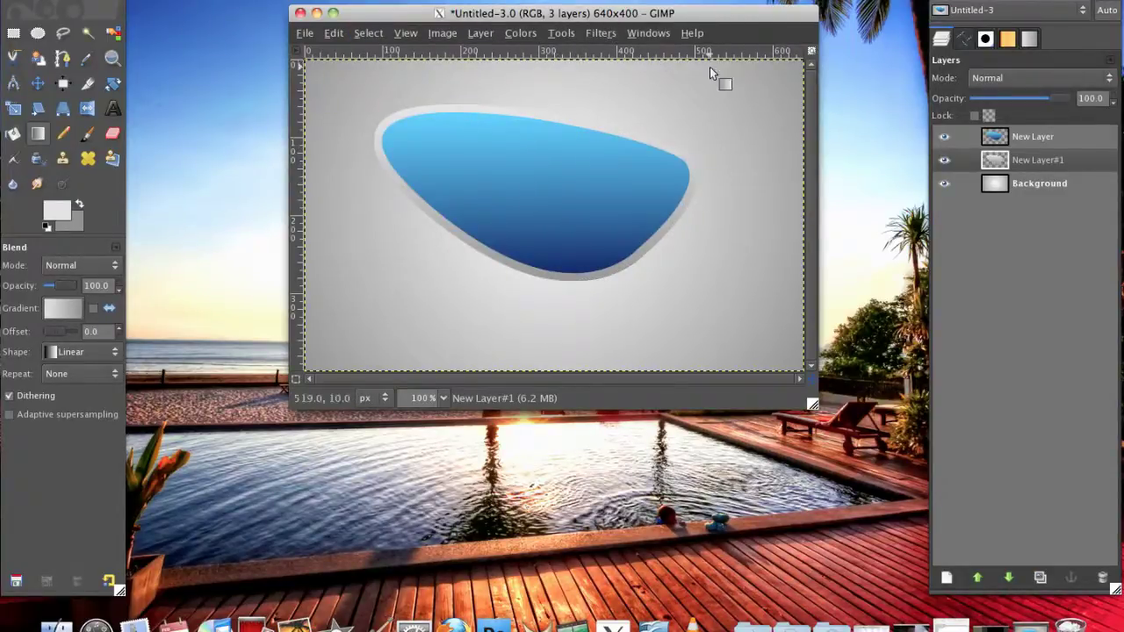
- Apply Light and Shadow > Drop Shadow with offset 0, blur radius 20 and opacity 100
click(602, 35)
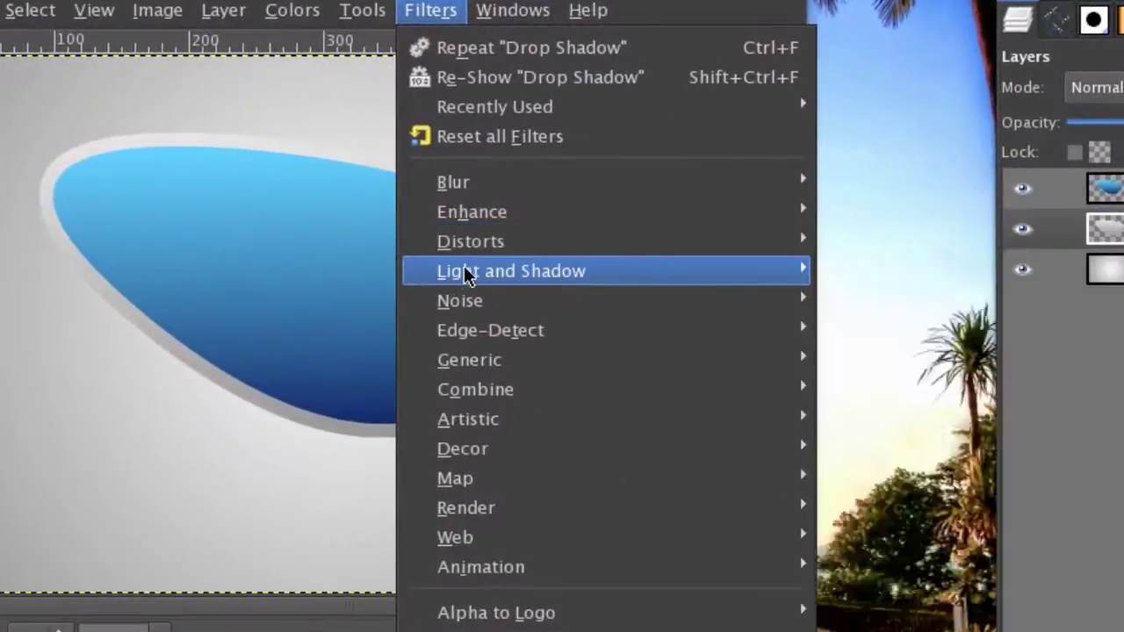
mouse_move(615, 189)
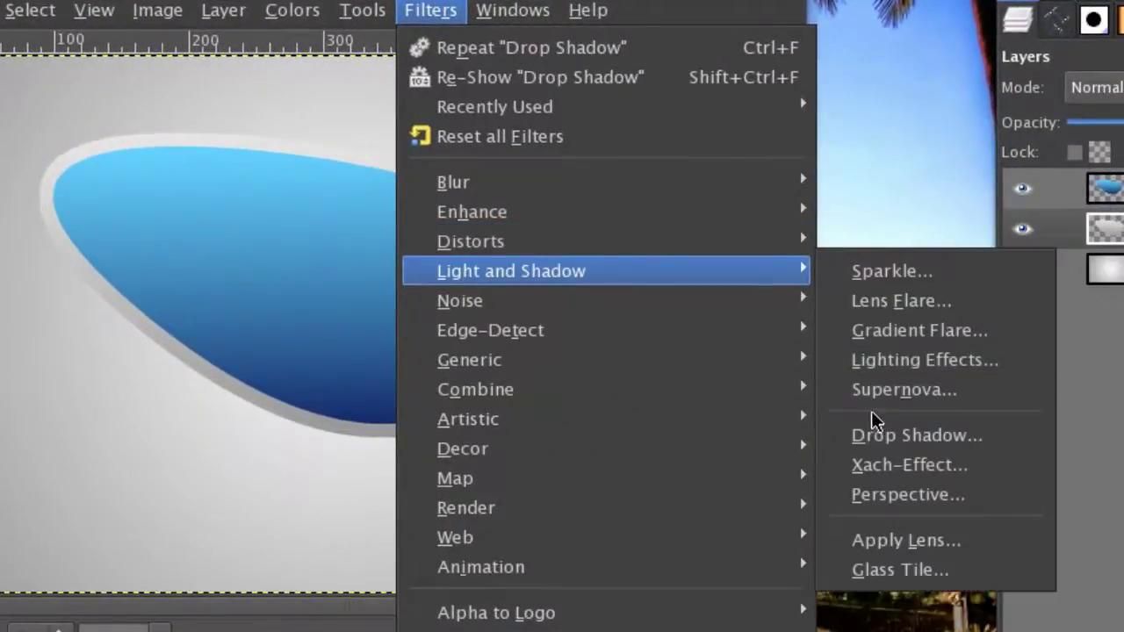
click(878, 434)
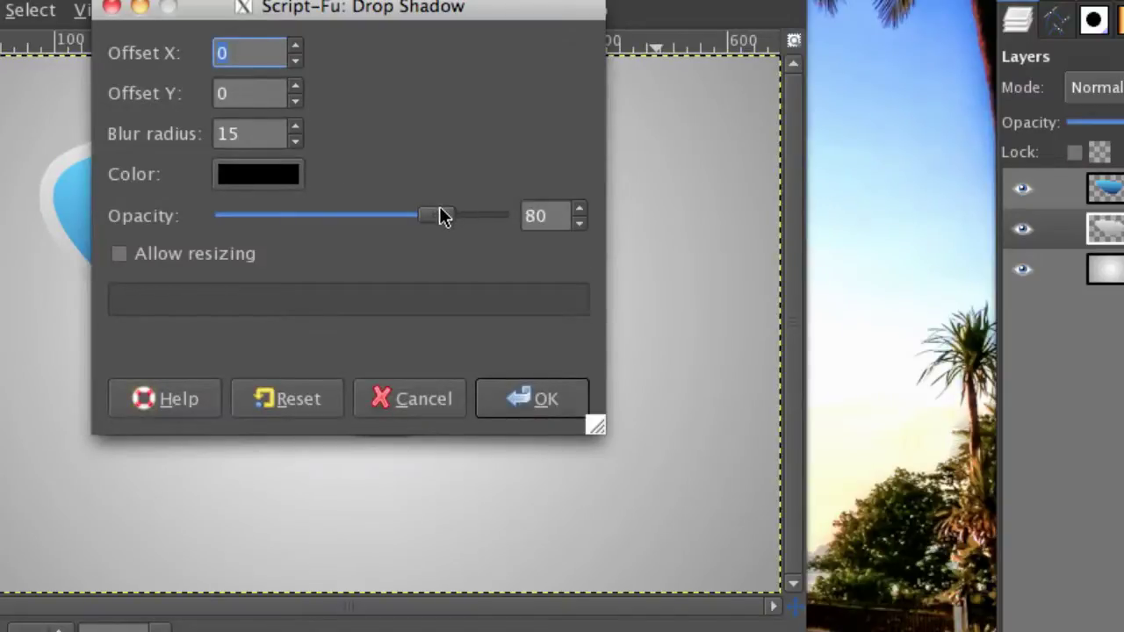
drag(442, 216, 482, 216)
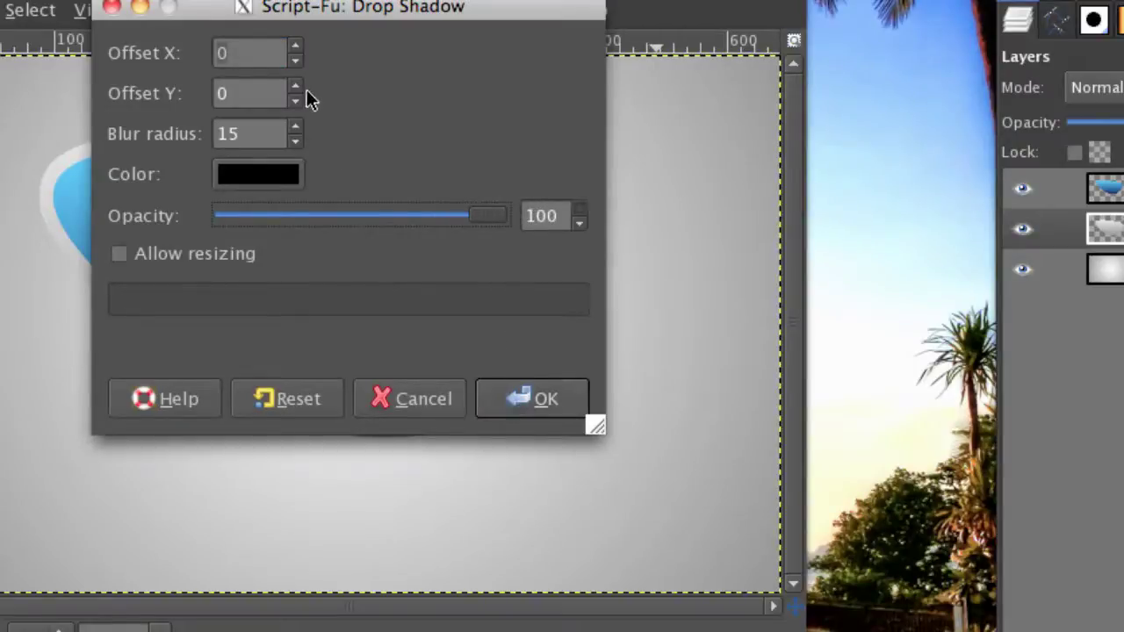
click(296, 127)
click(296, 126)
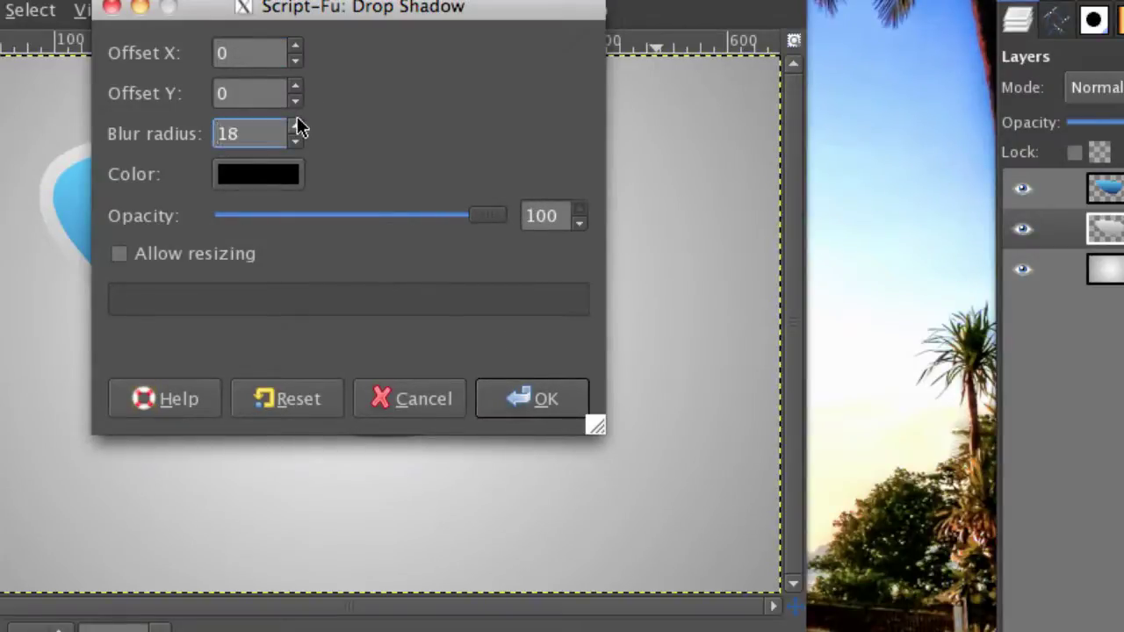
click(296, 126)
click(296, 127)
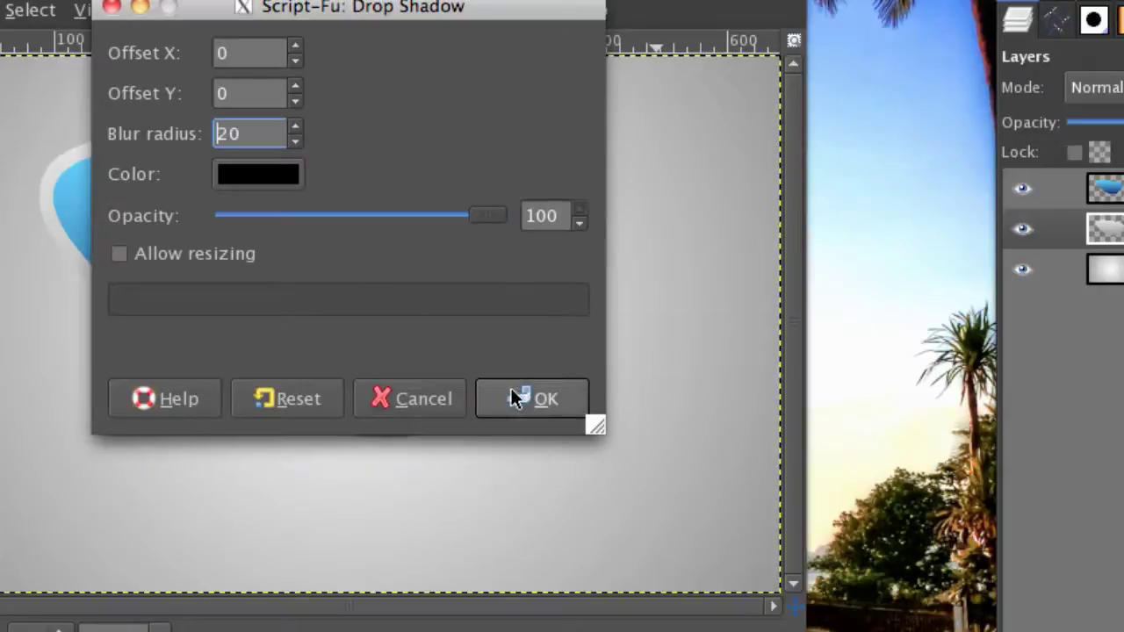
click(514, 395)
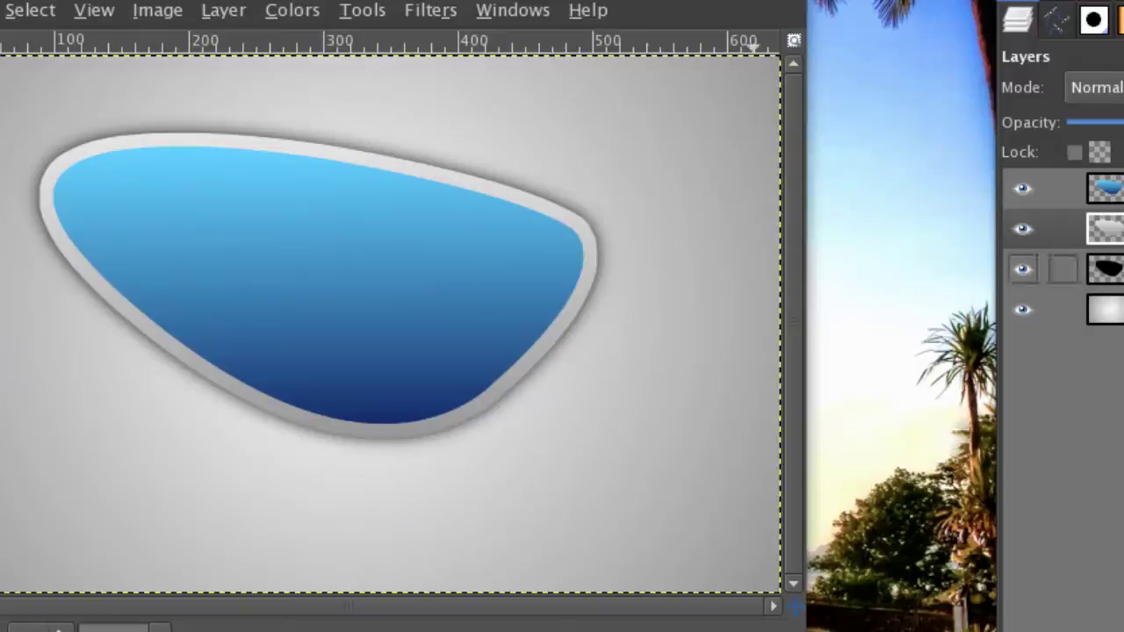
click(1063, 269)
click(1063, 269)
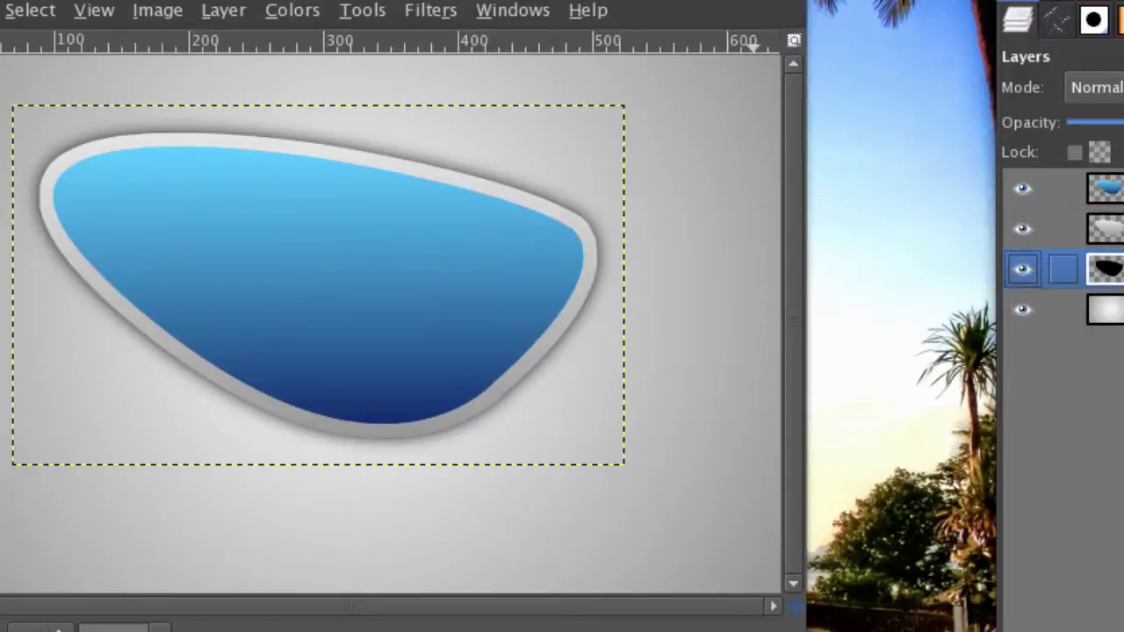
drag(1123, 123, 1113, 133)
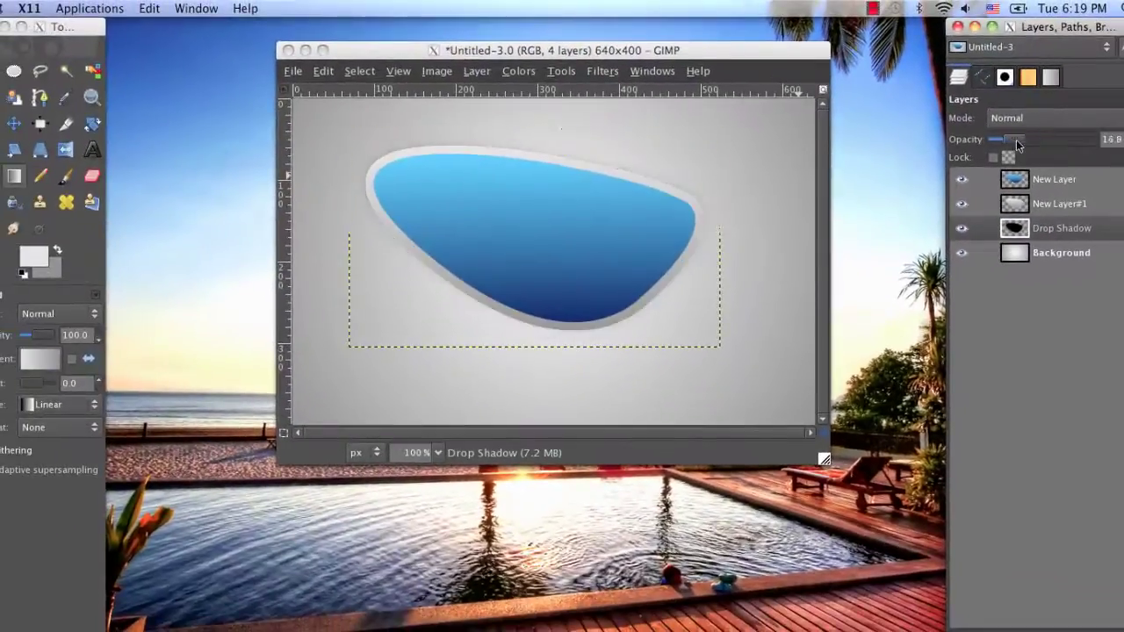
drag(1017, 145, 1096, 143)
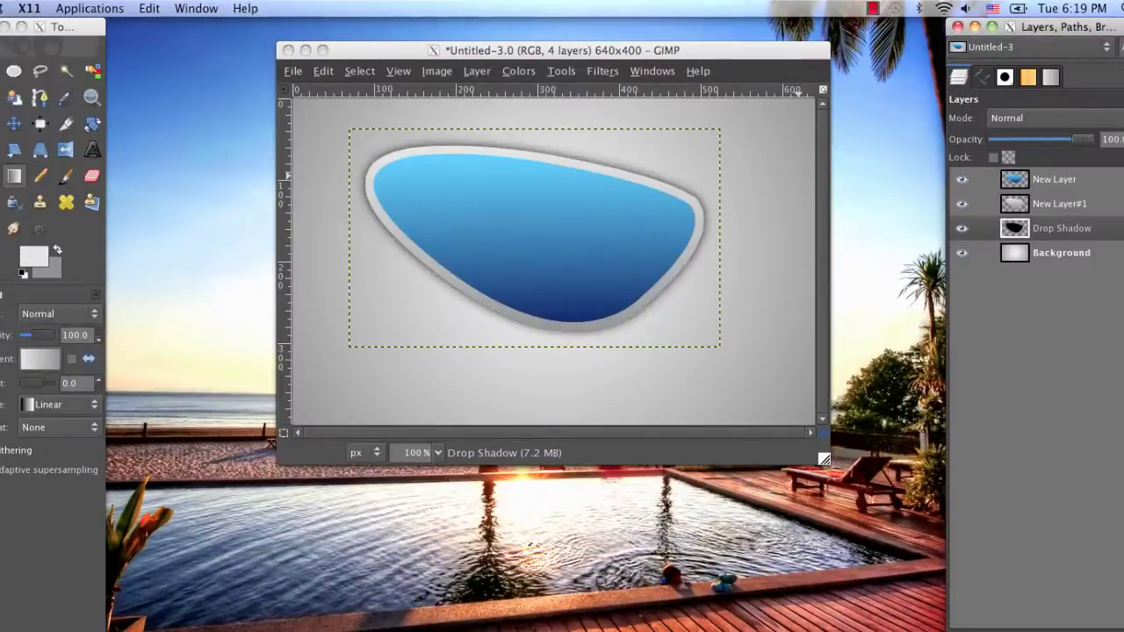
click(1070, 253)
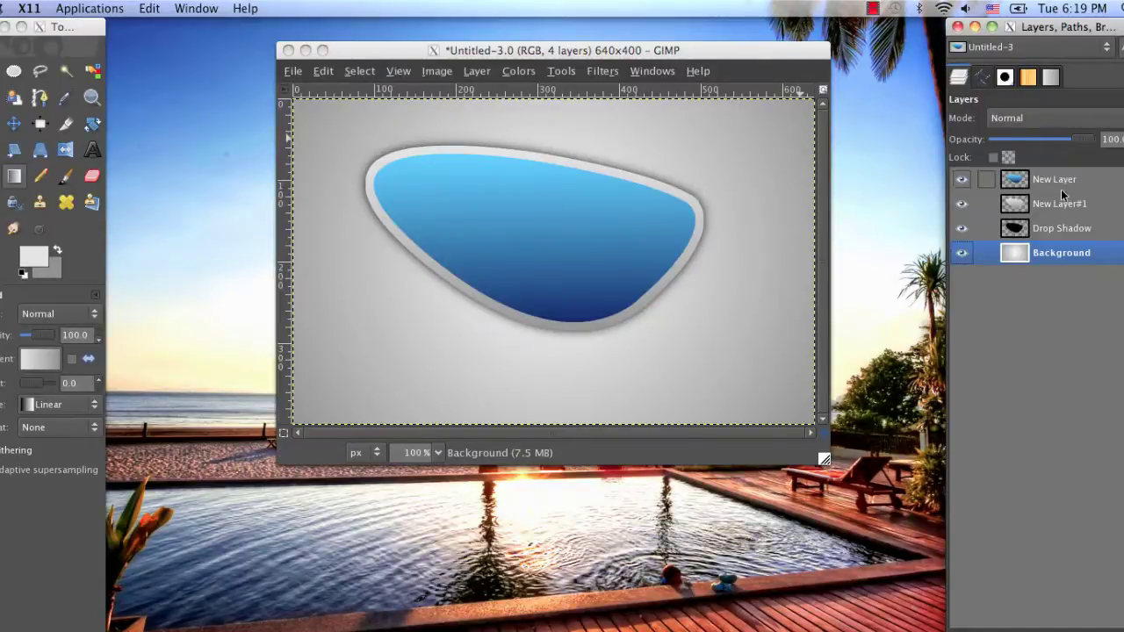
right_click(1036, 181)
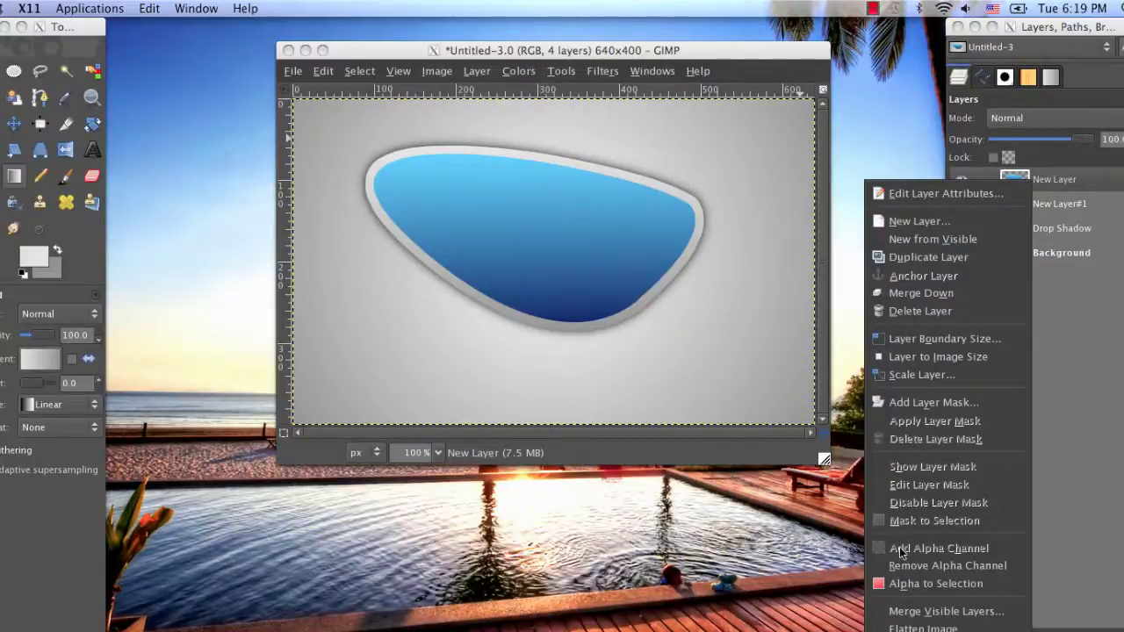
click(1094, 203)
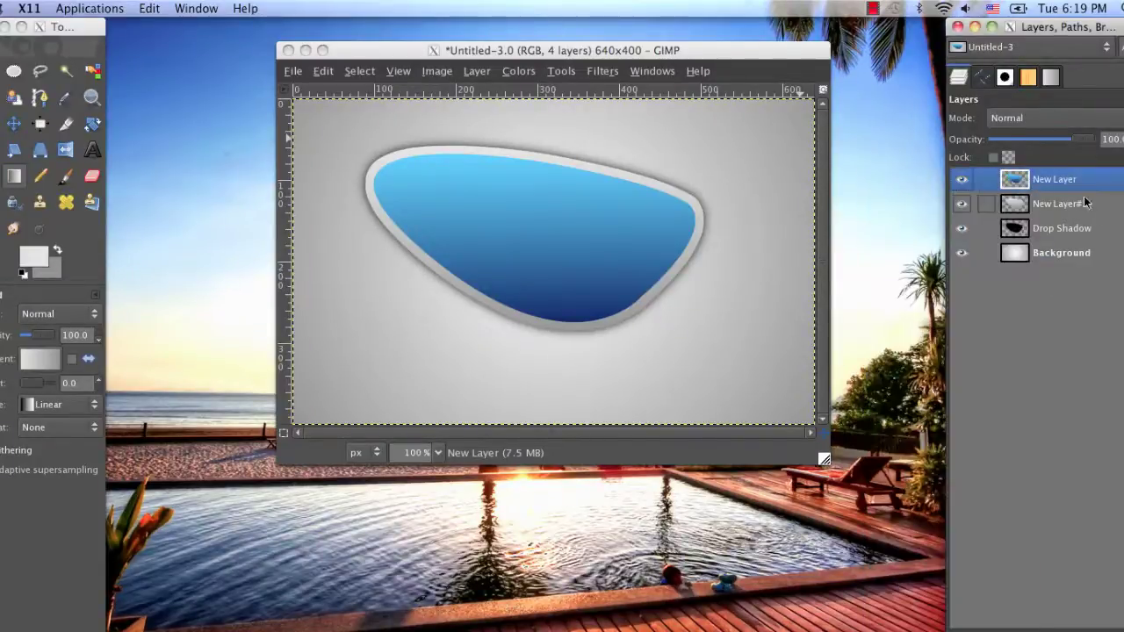